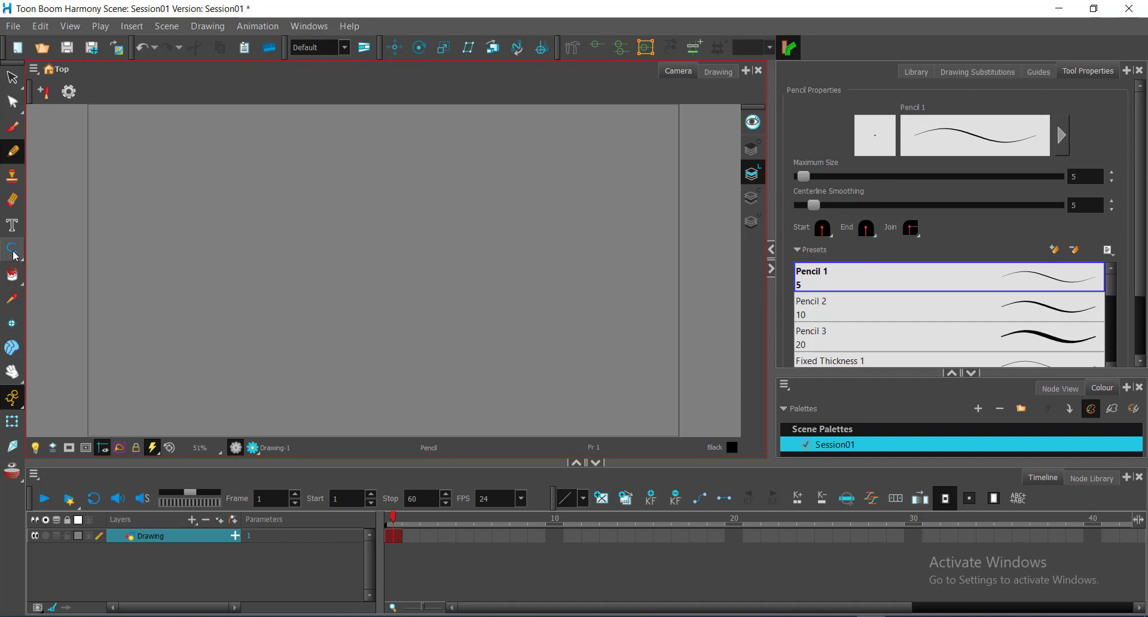
# Step: Draw a zigzag of straight segments across the upper canvas with the Polyline tool and the Pencil 1 preset at size 5
pyautogui.click(13, 252)
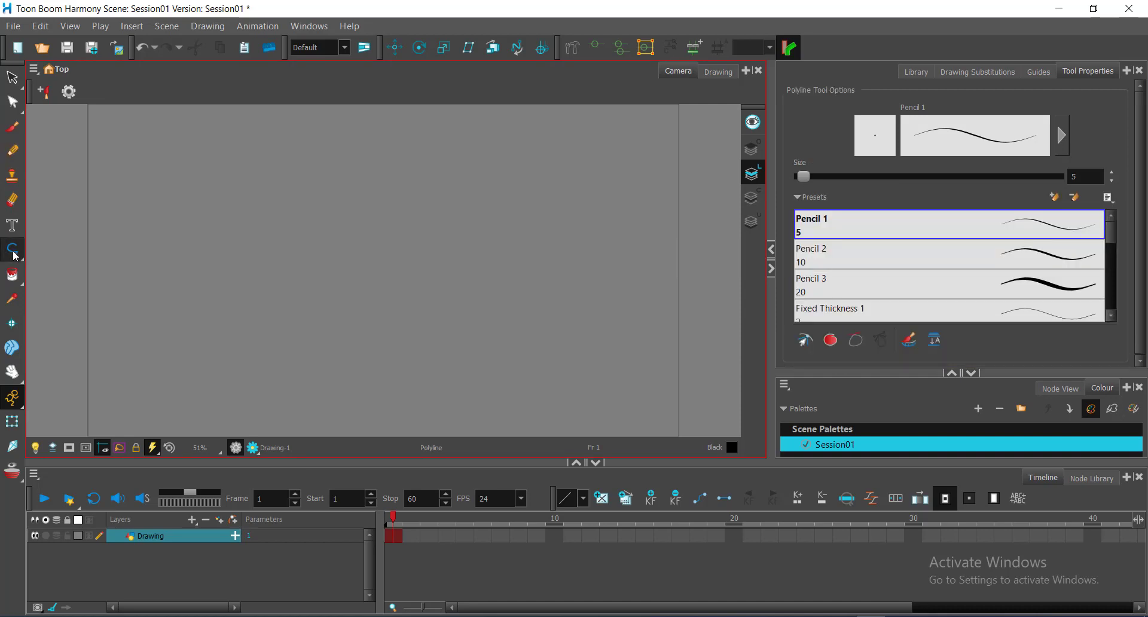
pyautogui.click(965, 185)
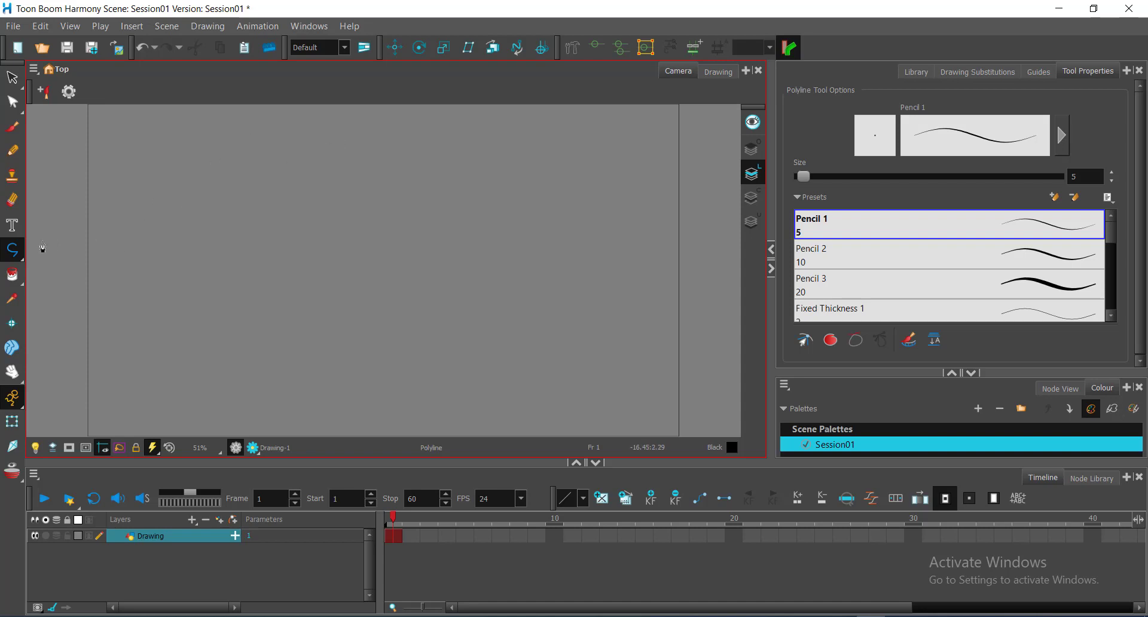
pyautogui.click(14, 257)
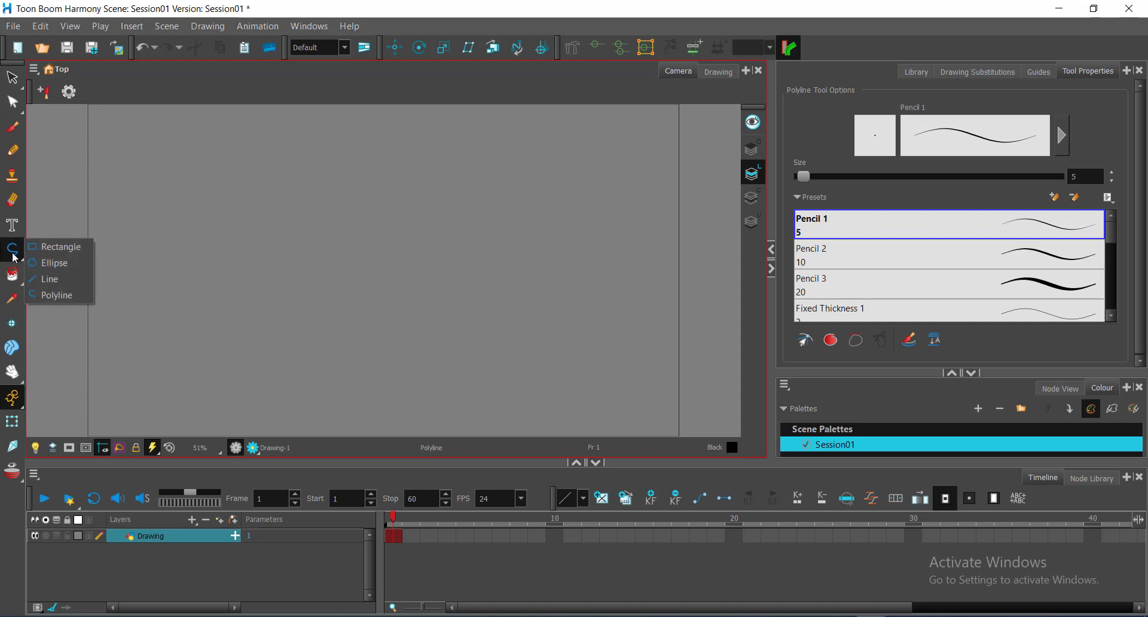
pyautogui.click(55, 297)
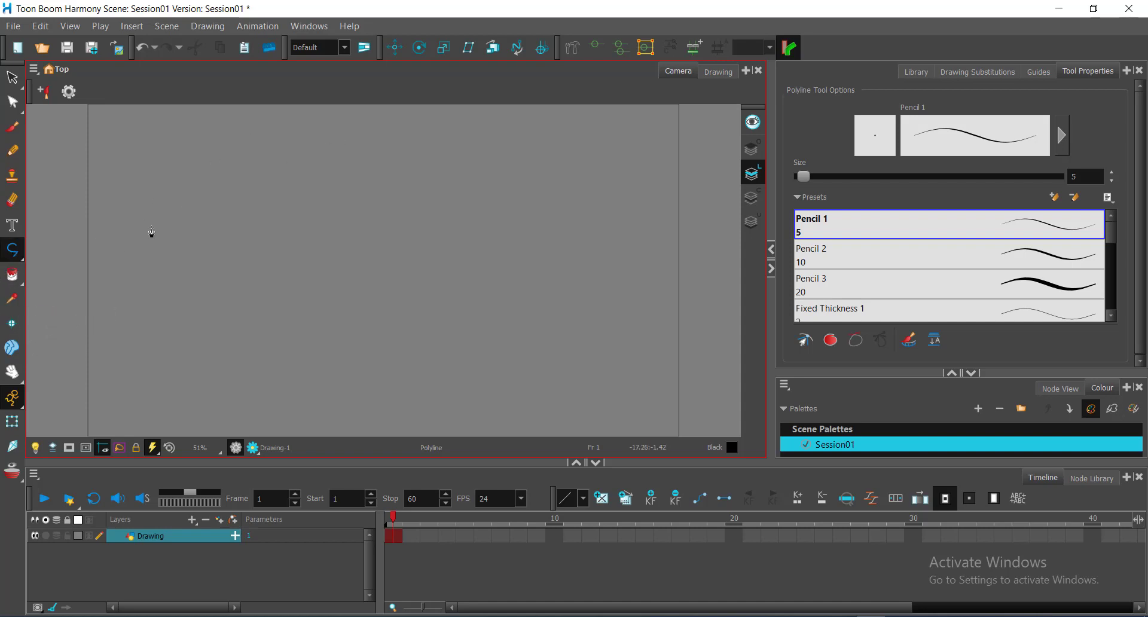
pyautogui.click(121, 187)
pyautogui.click(123, 187)
pyautogui.click(207, 155)
pyautogui.click(246, 245)
pyautogui.click(307, 150)
# Step: Extend the zigzag polyline with smooth wave-like curves and finish the stroke
pyautogui.moveTo(386, 144); pyautogui.dragTo(406, 144)
pyautogui.moveTo(436, 144); pyautogui.dragTo(436, 145)
pyautogui.moveTo(496, 262); pyautogui.dragTo(496, 262)
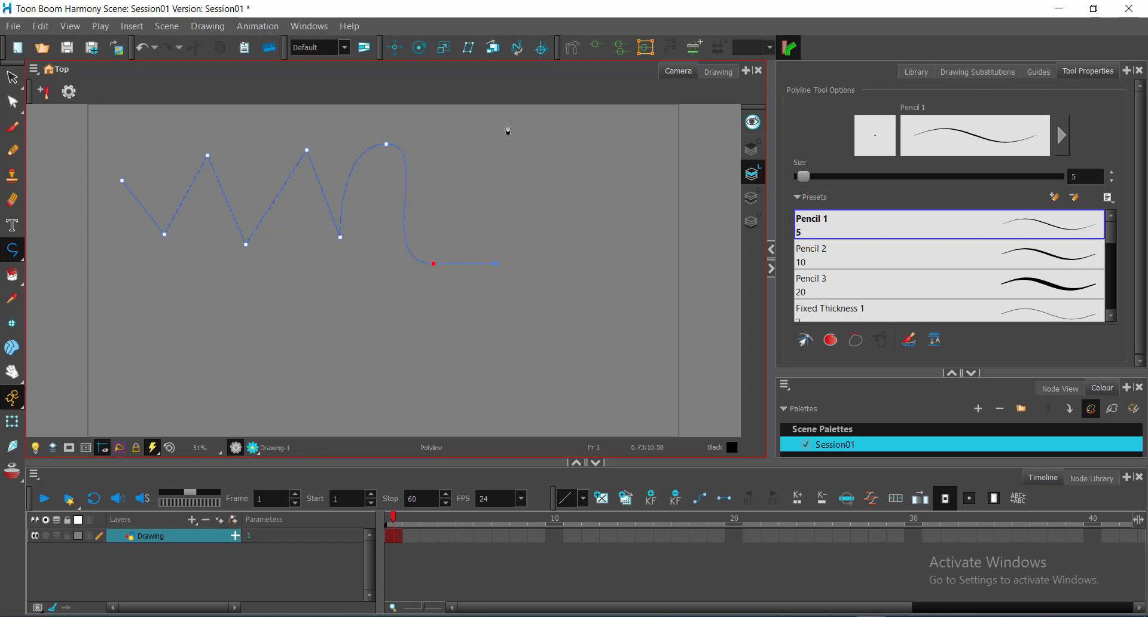
pyautogui.moveTo(548, 123); pyautogui.dragTo(548, 124)
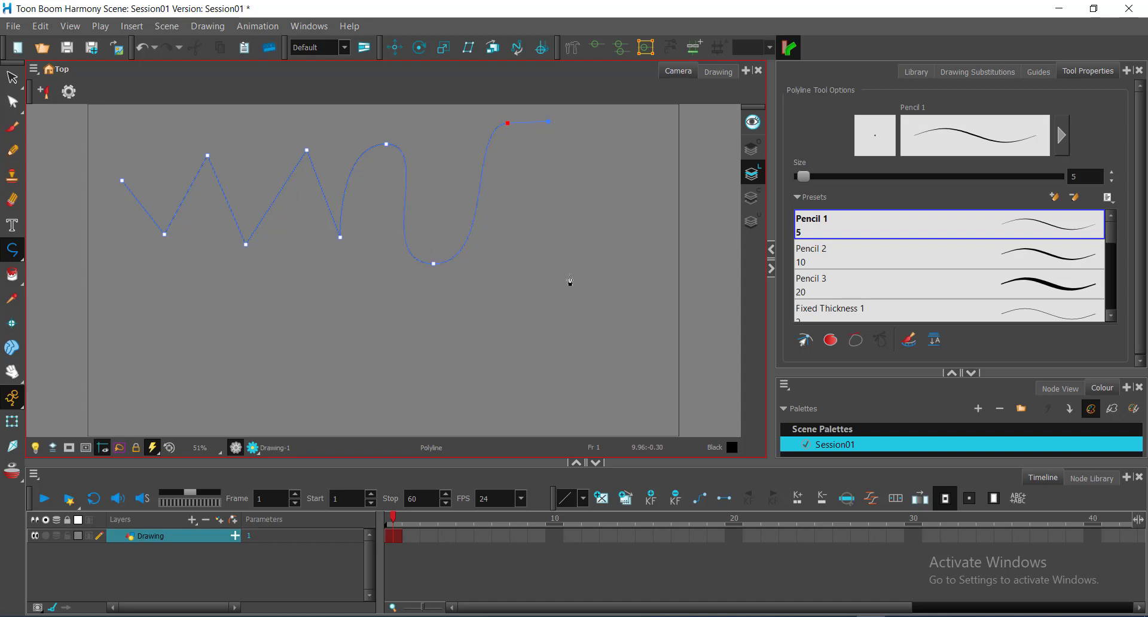
pyautogui.moveTo(570, 274); pyautogui.dragTo(647, 267)
pyautogui.press('Escape')
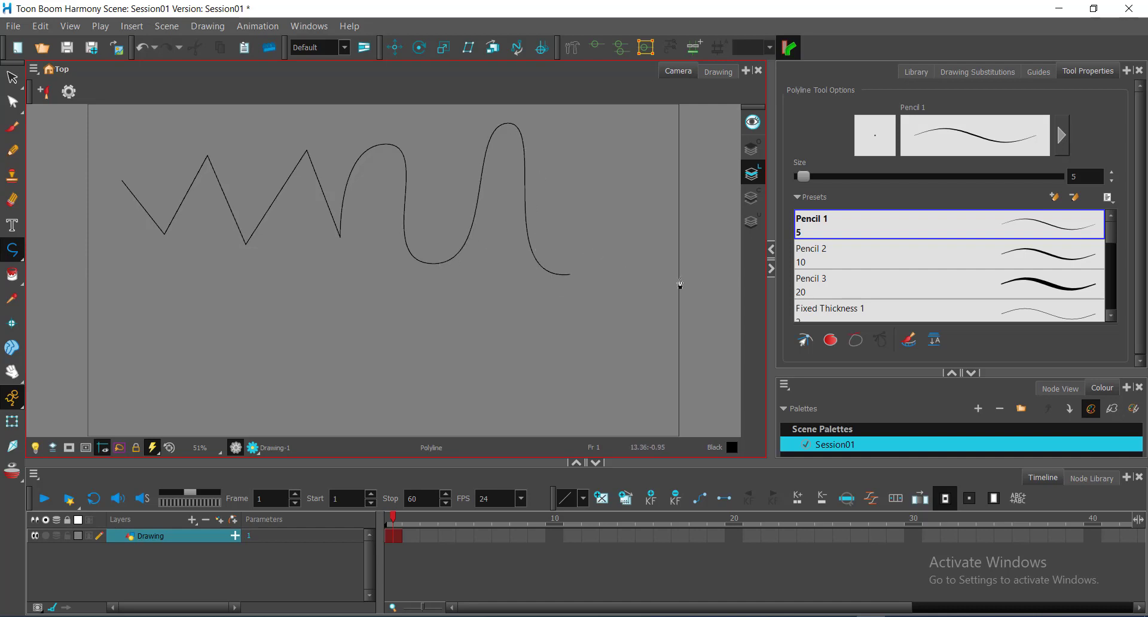
# Step: Draw a thick, looping polyline across the lower canvas using the Pencil 3 preset at size 20
pyautogui.click(1098, 72)
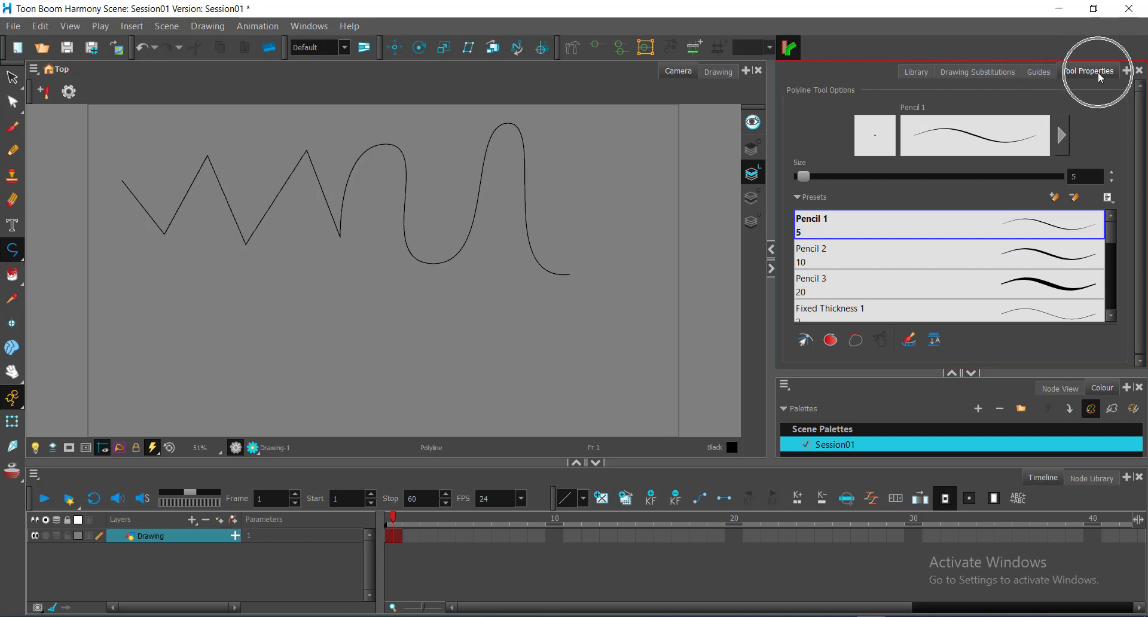
pyautogui.click(1087, 178)
pyautogui.click(1087, 180)
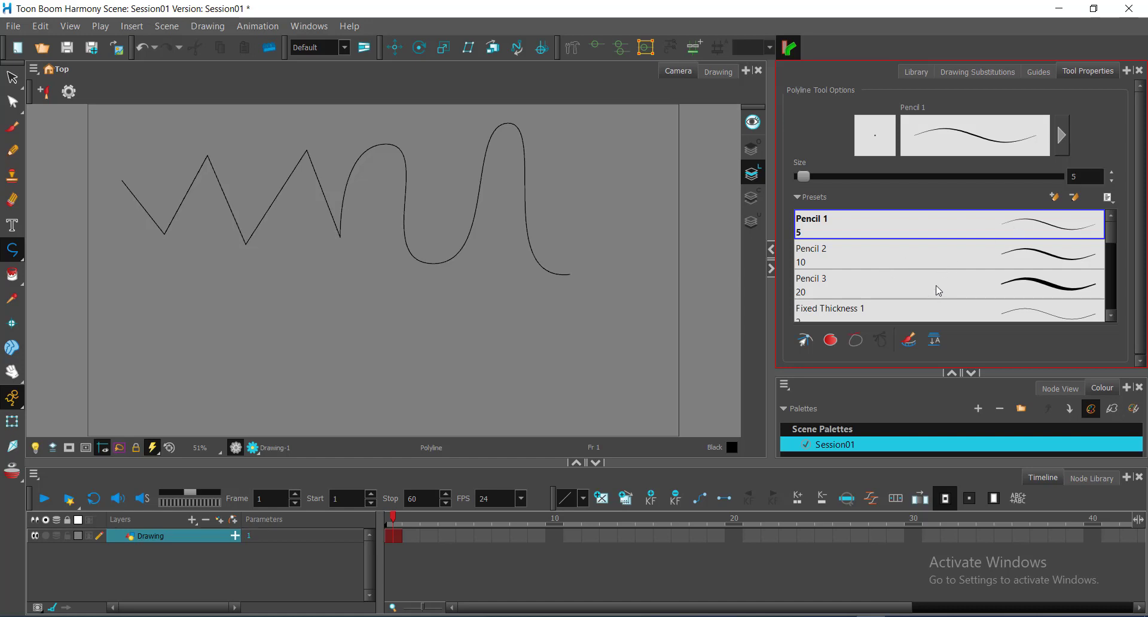
pyautogui.click(973, 286)
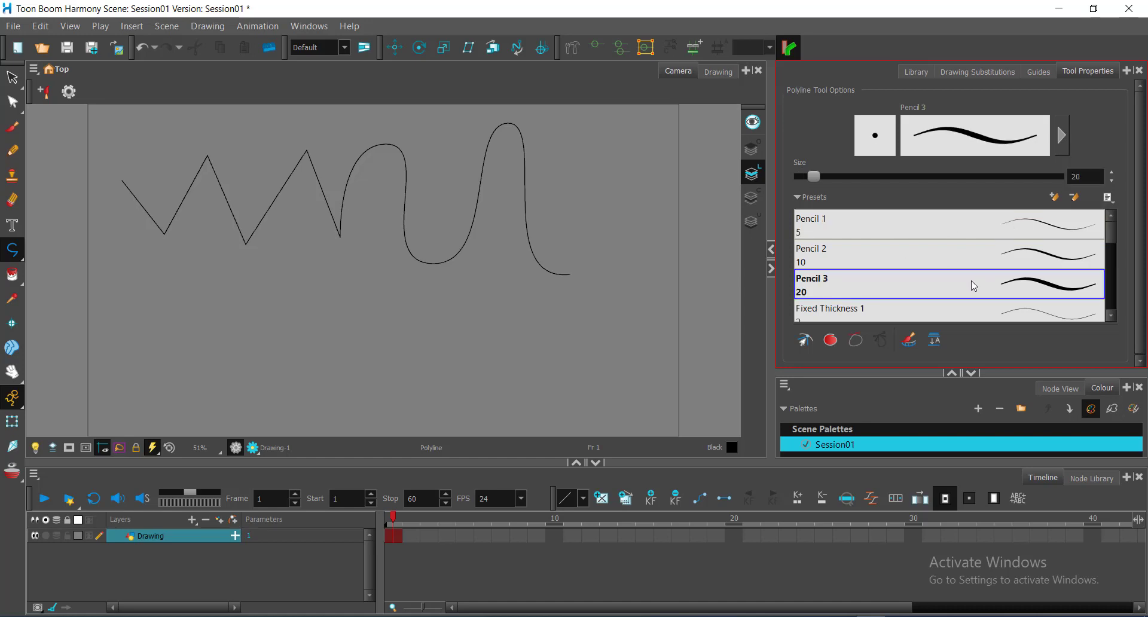
pyautogui.click(973, 285)
pyautogui.click(1076, 174)
pyautogui.click(138, 309)
pyautogui.moveTo(171, 369); pyautogui.dragTo(254, 339)
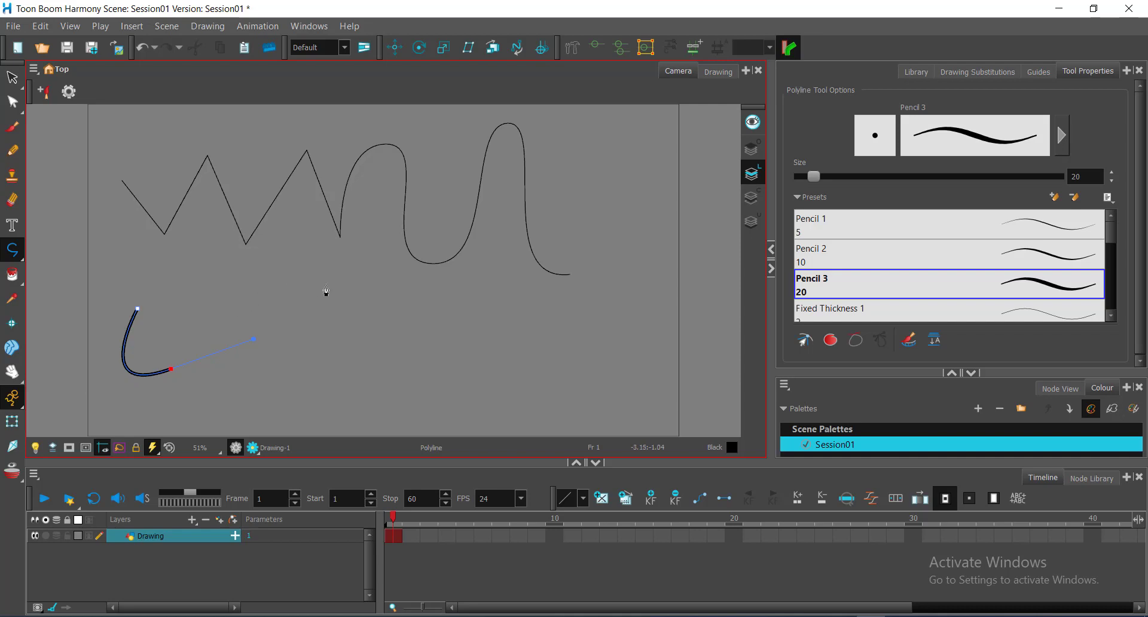
pyautogui.moveTo(327, 284); pyautogui.dragTo(369, 328)
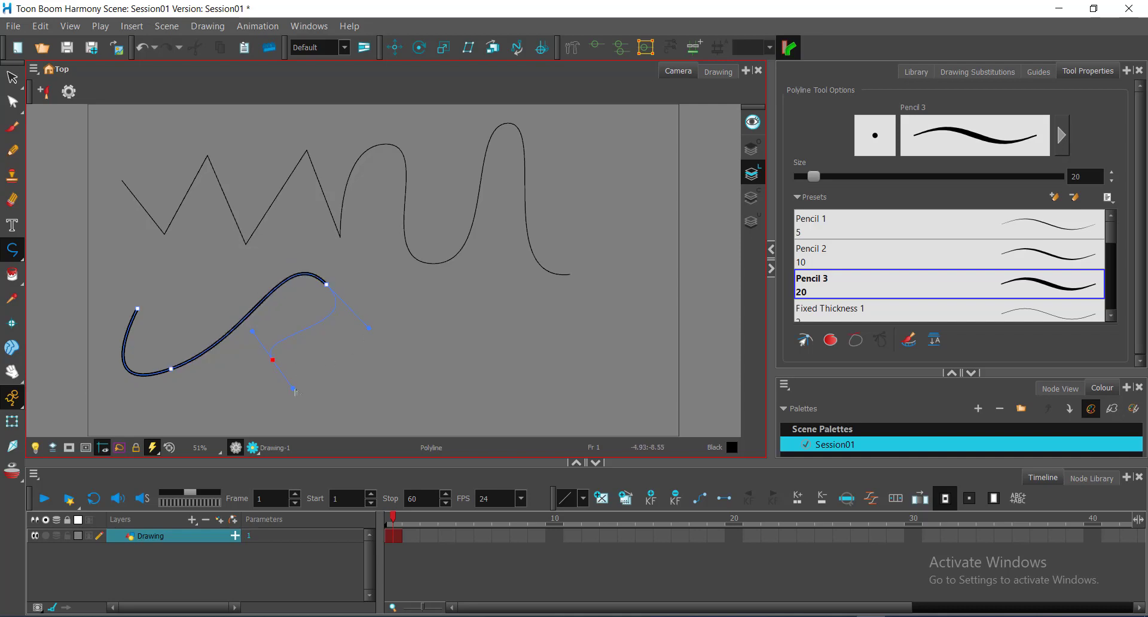
pyautogui.moveTo(296, 392); pyautogui.dragTo(298, 388)
pyautogui.moveTo(454, 281); pyautogui.dragTo(452, 269)
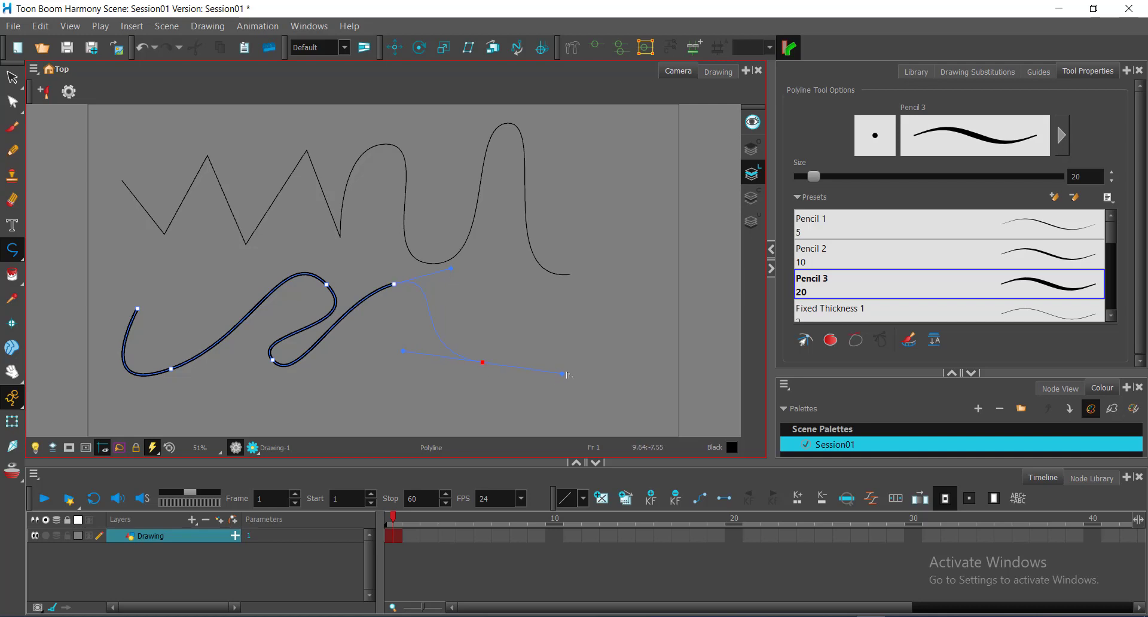
pyautogui.moveTo(566, 374); pyautogui.dragTo(567, 371)
pyautogui.moveTo(630, 290); pyautogui.dragTo(652, 218)
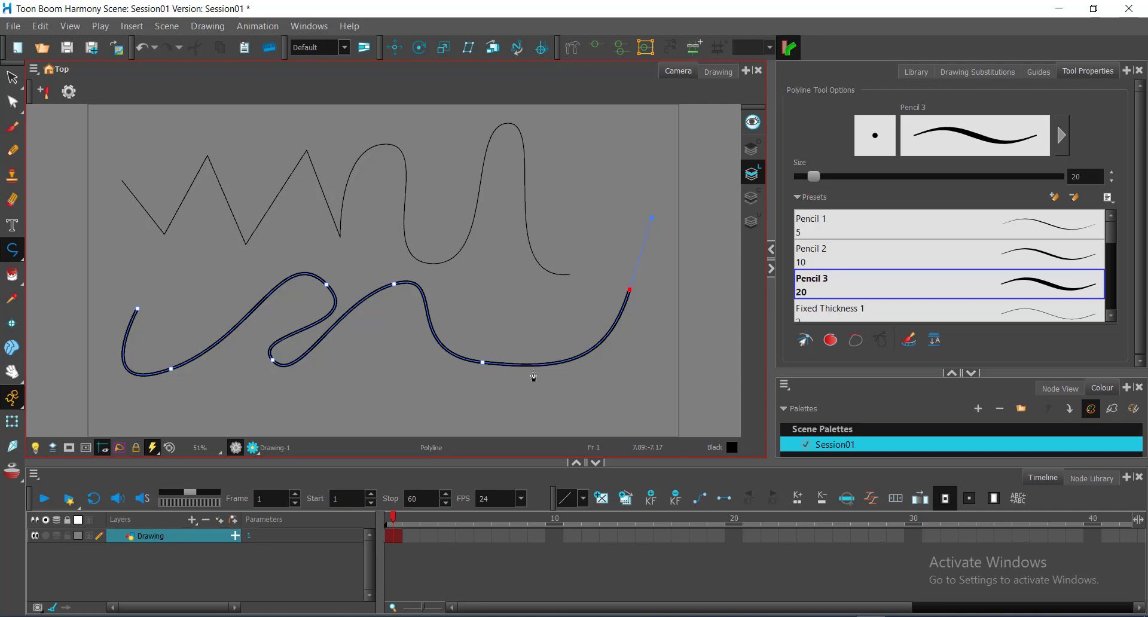
pyautogui.press('Escape')
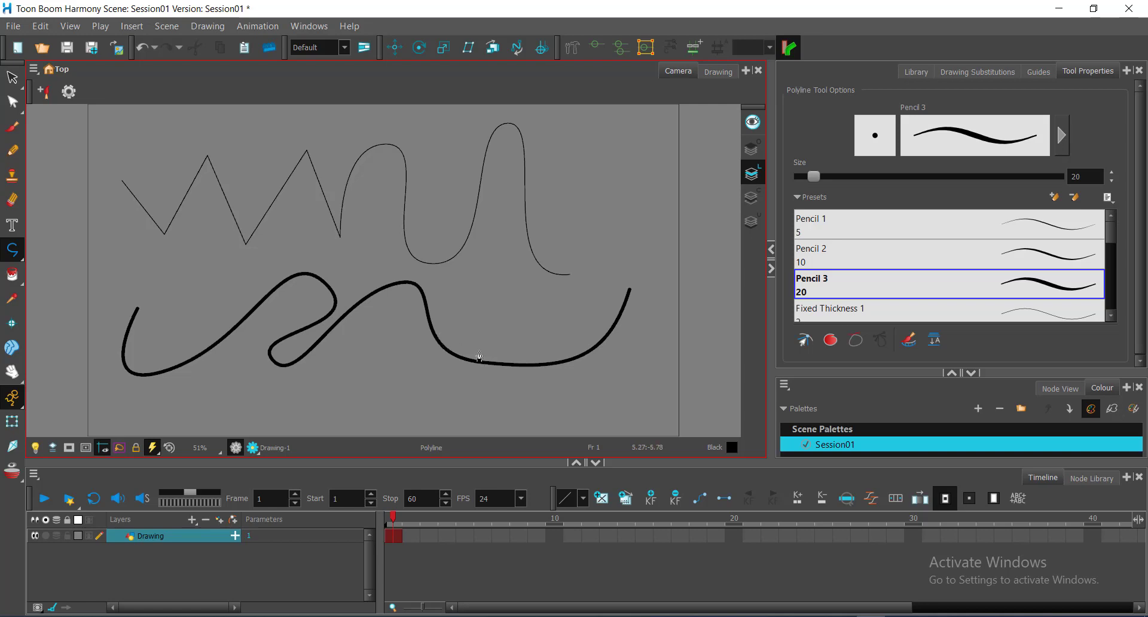
# Step: Move the thin upper line to the right and slightly up with the Select tool
pyautogui.click(12, 77)
pyautogui.click(282, 192)
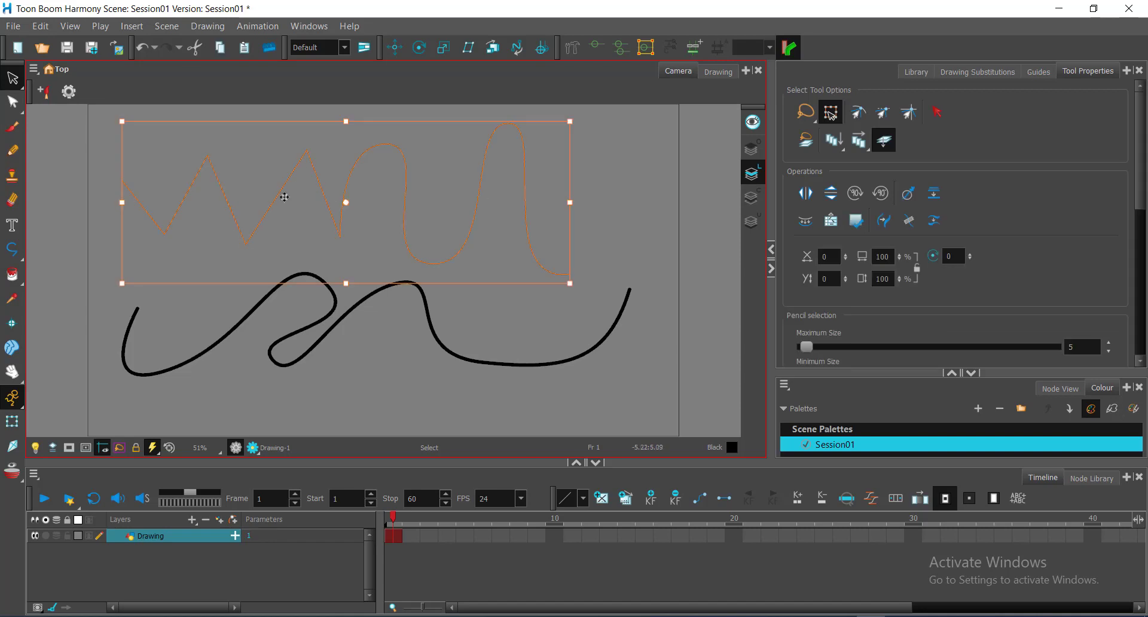
pyautogui.moveTo(313, 184)
pyautogui.mouseDown()
pyautogui.moveTo(460, 185)
pyautogui.moveTo(317, 166)
pyautogui.moveTo(358, 176)
pyautogui.mouseUp()
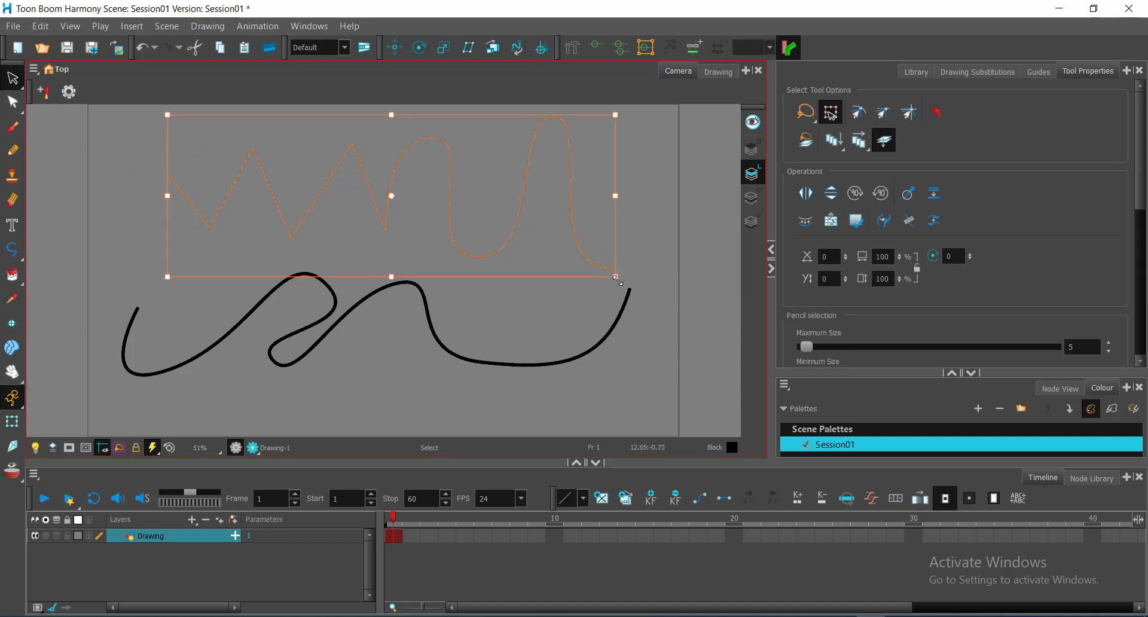
# Step: Try scaling the thin upper line from its lower-right corner and undo the change
pyautogui.moveTo(616, 276)
pyautogui.mouseDown()
pyautogui.moveTo(573, 257)
pyautogui.moveTo(547, 298)
pyautogui.mouseUp()
pyautogui.hotkey('ctrl', 'z')
pyautogui.hotkey('ctrl', 'z')
# Step: Inspect the upper line's start point and the curve handles of its first rounded peak with the Contour Editor
pyautogui.click(15, 106)
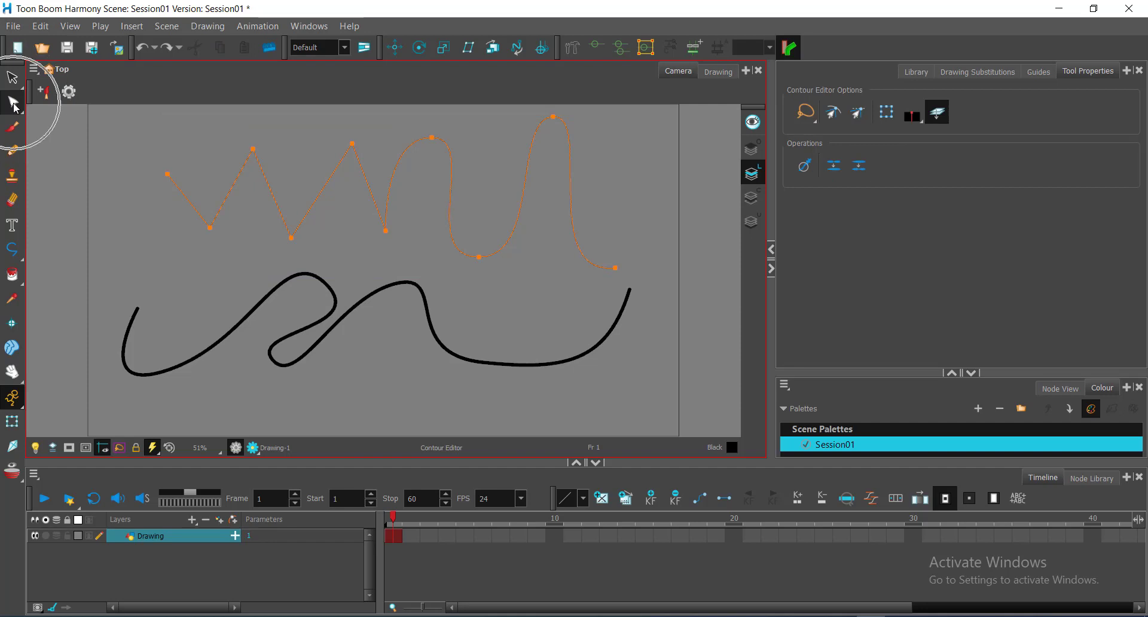
pyautogui.moveTo(187, 157)
pyautogui.mouseDown()
pyautogui.moveTo(142, 158)
pyautogui.moveTo(140, 184)
pyautogui.moveTo(190, 158)
pyautogui.mouseUp()
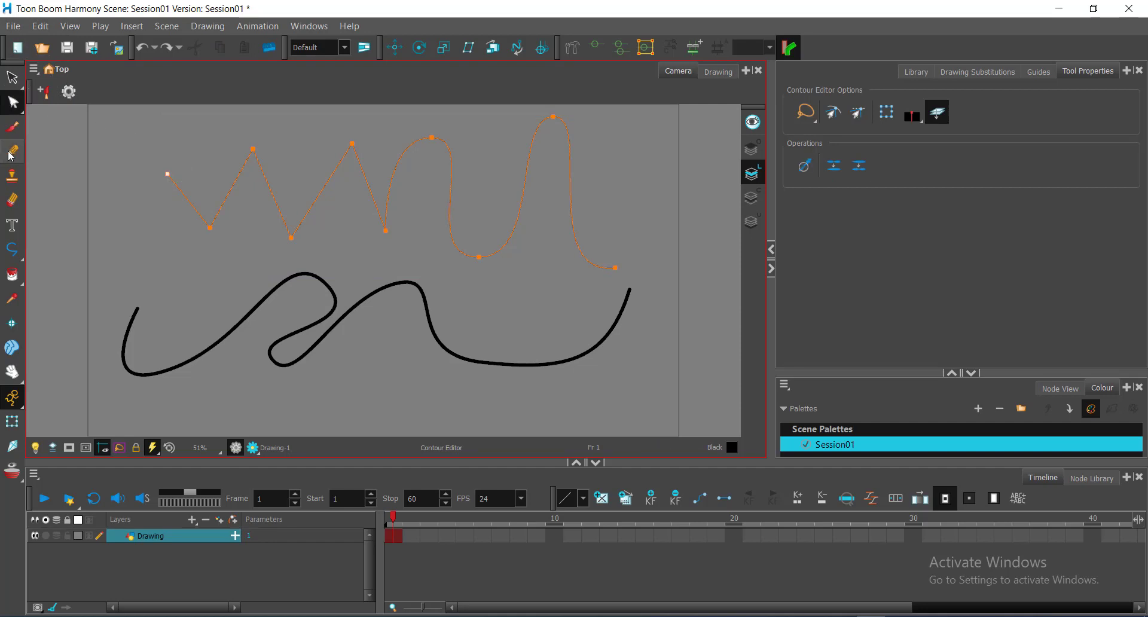
pyautogui.press('ctrl')
pyautogui.moveTo(414, 127); pyautogui.dragTo(454, 154)
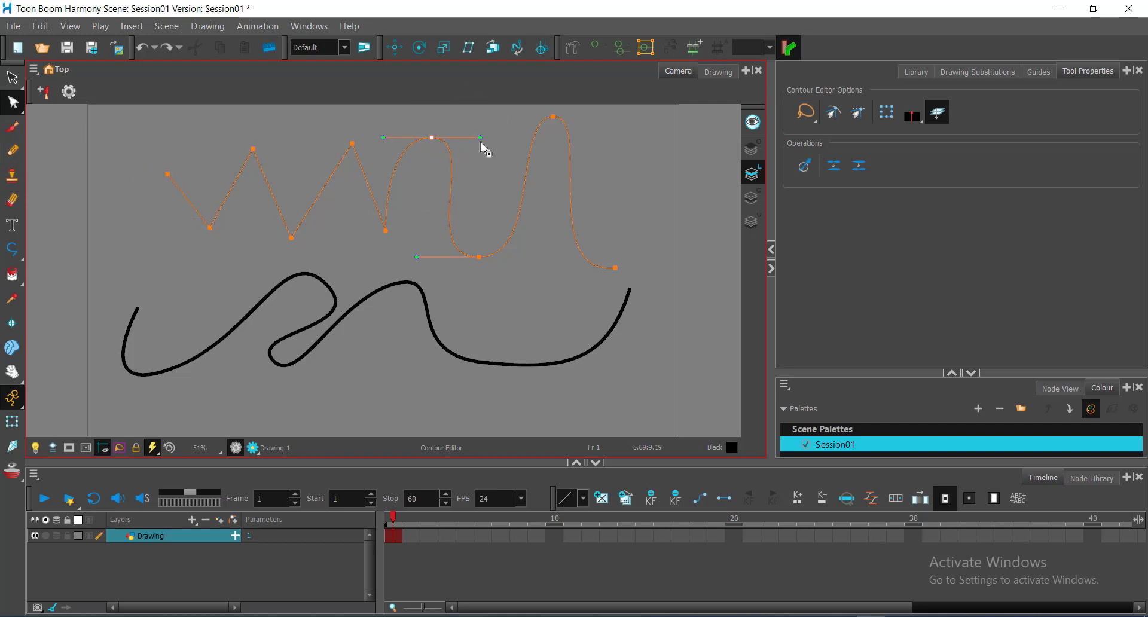
pyautogui.press('ctrl')
pyautogui.press('ctrl')
pyautogui.press('ctrl')
# Step: Reshape the upper line's zigzag by shifting its first sharp peak and second valley up and to the left
pyautogui.moveTo(336, 130)
pyautogui.mouseDown()
pyautogui.moveTo(323, 159)
pyautogui.moveTo(332, 133)
pyautogui.mouseUp()
pyautogui.moveTo(259, 172); pyautogui.dragTo(220, 150)
pyautogui.moveTo(254, 150); pyautogui.dragTo(231, 137)
pyautogui.moveTo(294, 179); pyautogui.dragTo(267, 225)
pyautogui.moveTo(354, 146); pyautogui.dragTo(333, 146)
pyautogui.moveTo(267, 225); pyautogui.dragTo(317, 230)
pyautogui.moveTo(314, 227)
pyautogui.mouseDown()
pyautogui.moveTo(303, 227)
pyautogui.moveTo(317, 228)
pyautogui.mouseUp()
pyautogui.click(267, 227)
# Step: Sharpen the upper line's last rounded peak and remove the zigzag's second peak and third valley points
pyautogui.moveTo(385, 231); pyautogui.dragTo(425, 231)
pyautogui.keyDown('alt'); pyautogui.click(553, 117); pyautogui.keyUp('alt')
pyautogui.click(386, 231)
pyautogui.moveTo(392, 217)
pyautogui.mouseDown()
pyautogui.moveTo(377, 234)
pyautogui.moveTo(389, 223)
pyautogui.mouseUp()
pyautogui.moveTo(344, 120)
pyautogui.mouseDown()
pyautogui.moveTo(328, 175)
pyautogui.moveTo(354, 132)
pyautogui.mouseUp()
# Step: Select the thin upper line and the thick lower line in turn to examine their contour points
pyautogui.moveTo(347, 242); pyautogui.dragTo(283, 297)
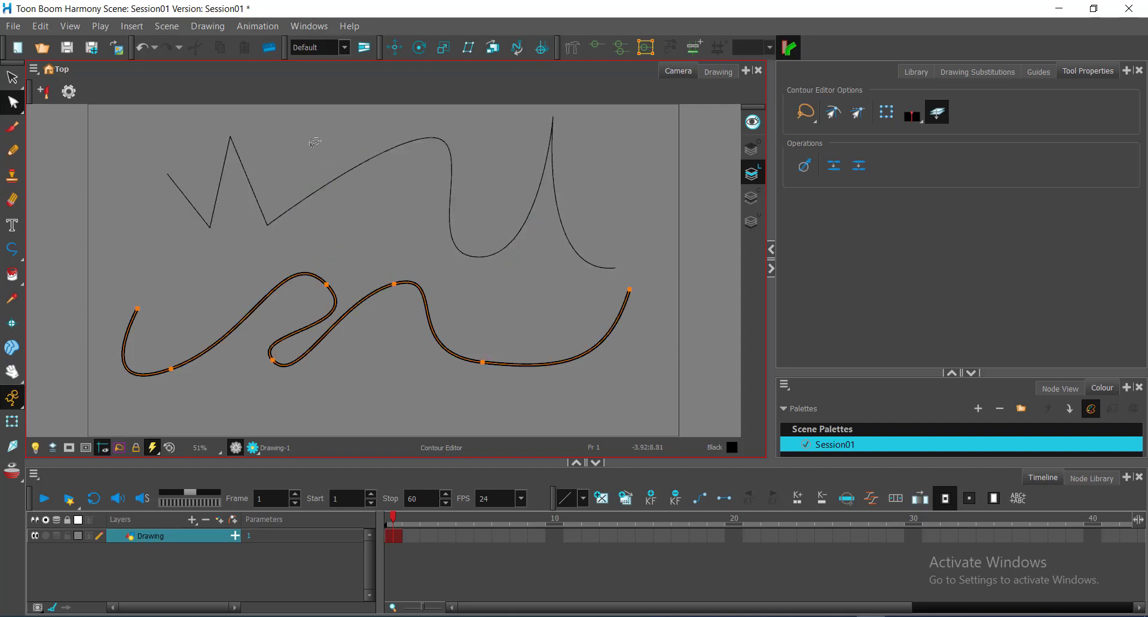
pyautogui.moveTo(315, 142); pyautogui.dragTo(368, 203)
pyautogui.click(526, 233)
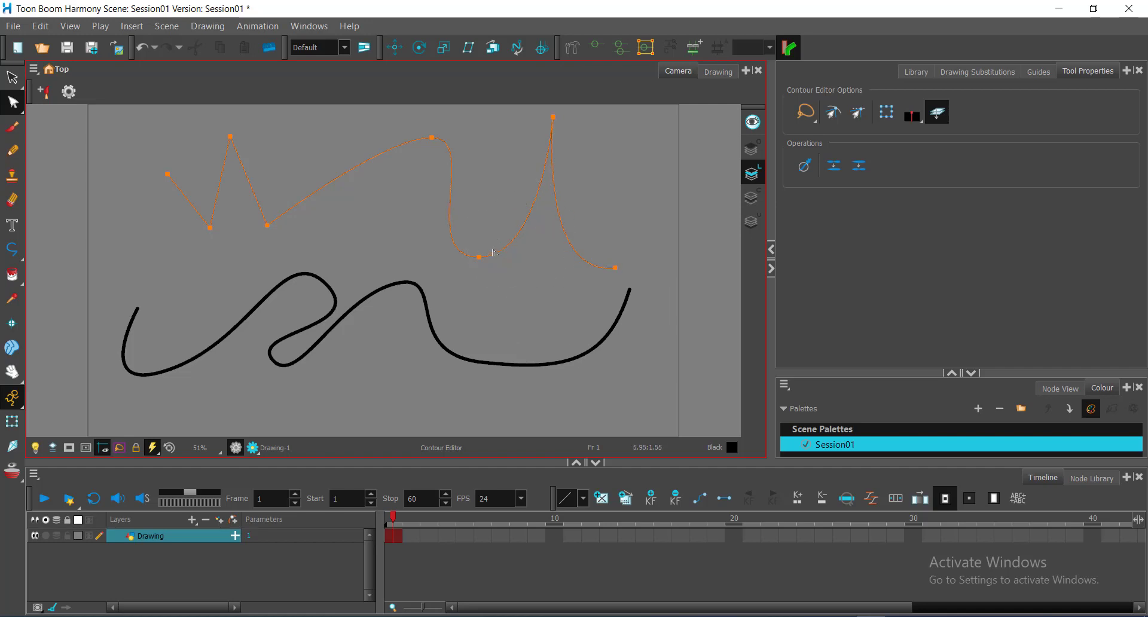
pyautogui.click(383, 246)
pyautogui.moveTo(614, 177); pyautogui.dragTo(546, 216)
pyautogui.click(424, 349)
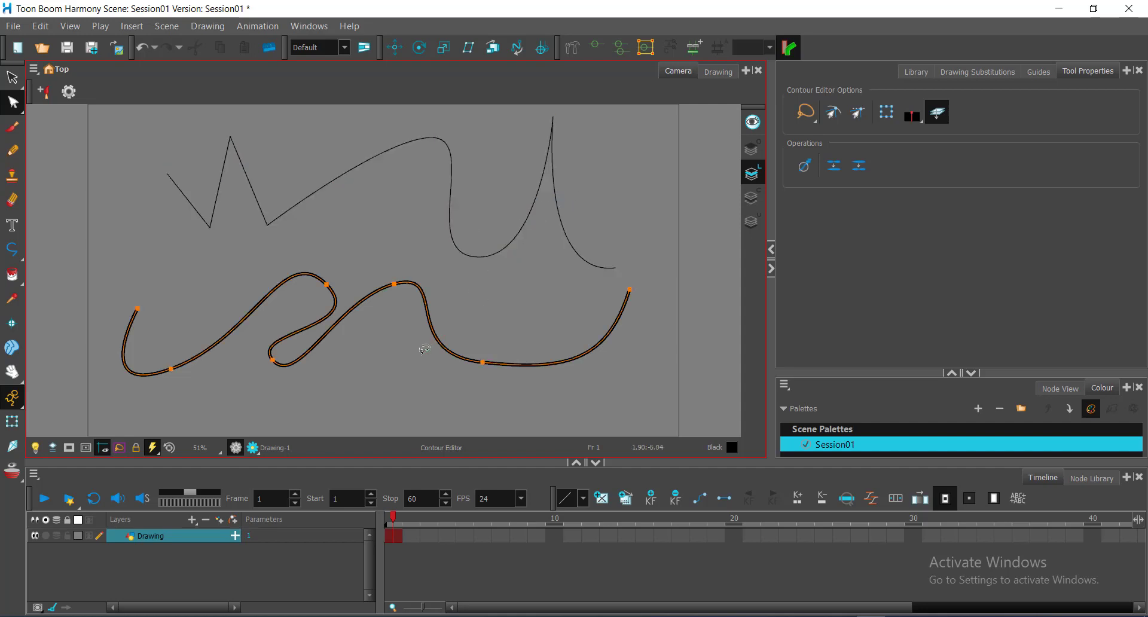
pyautogui.click(566, 337)
pyautogui.click(19, 110)
pyautogui.click(19, 111)
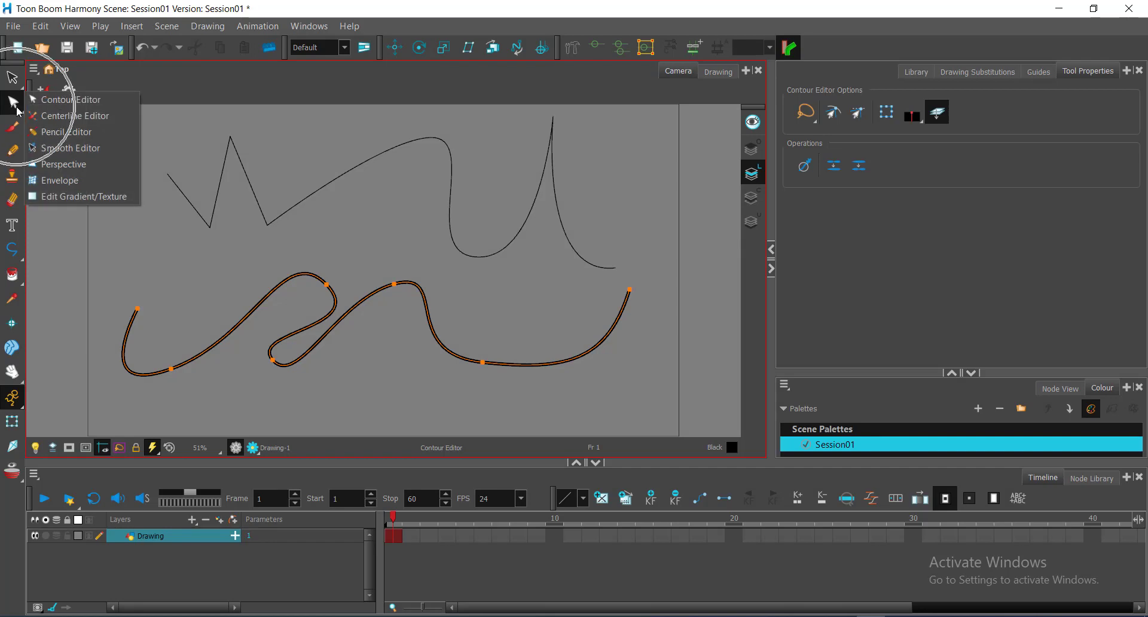
pyautogui.click(16, 103)
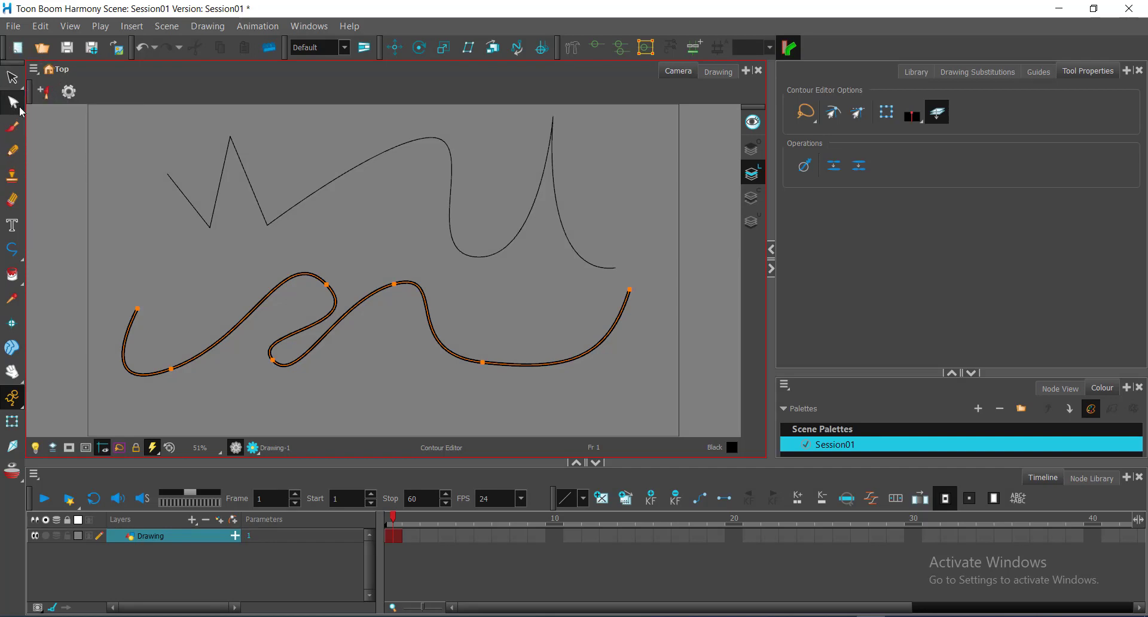
pyautogui.click(13, 104)
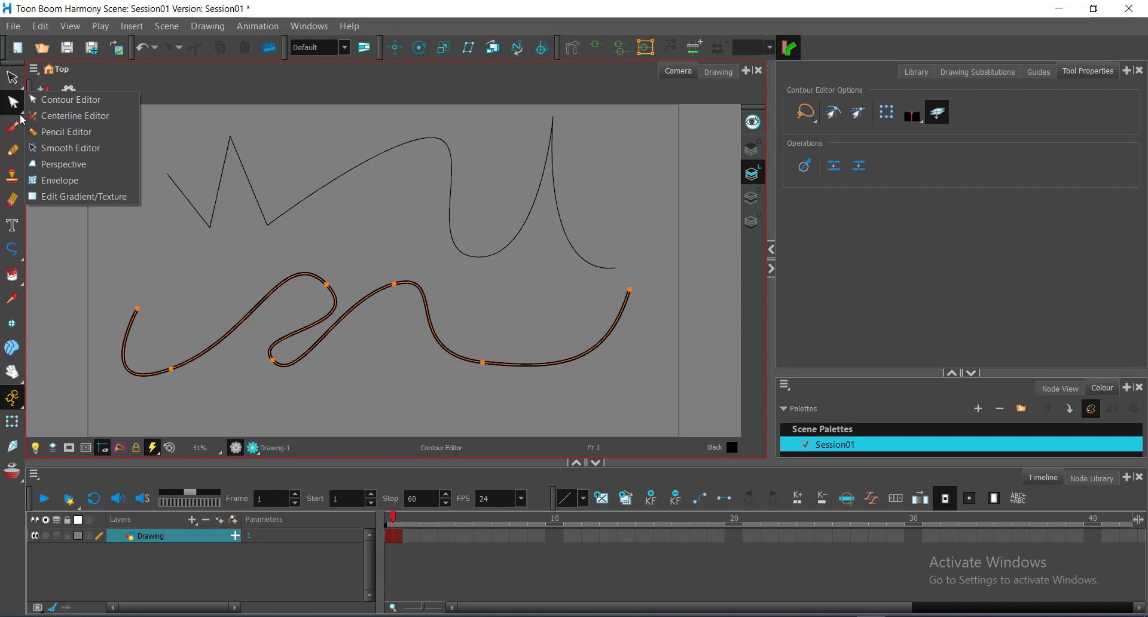
pyautogui.click(17, 110)
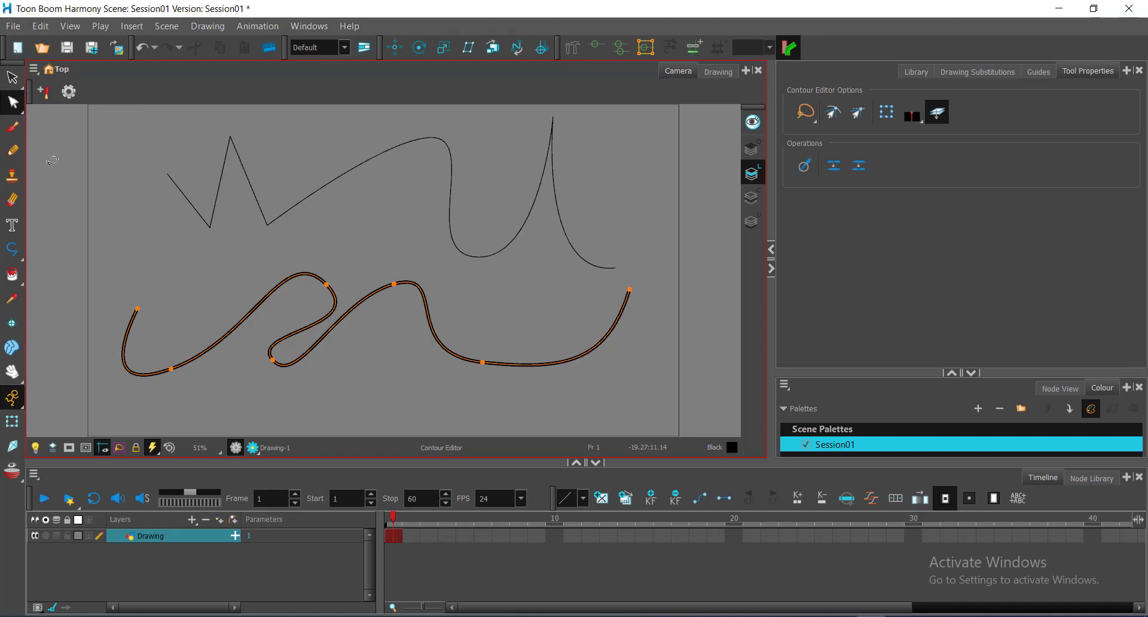
pyautogui.click(14, 104)
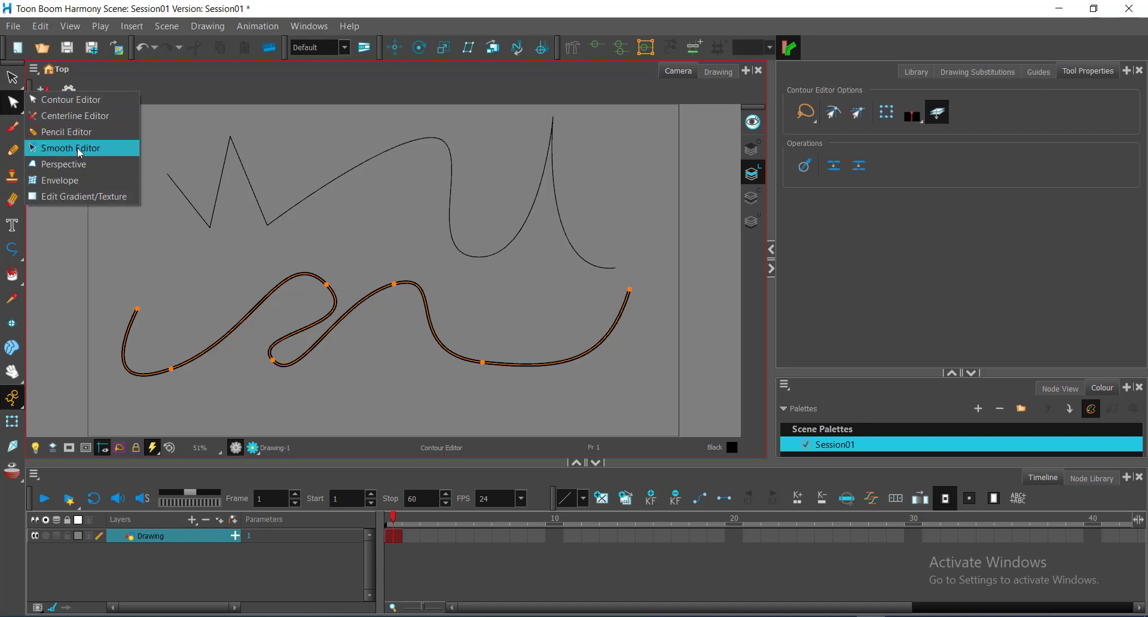
pyautogui.click(7, 105)
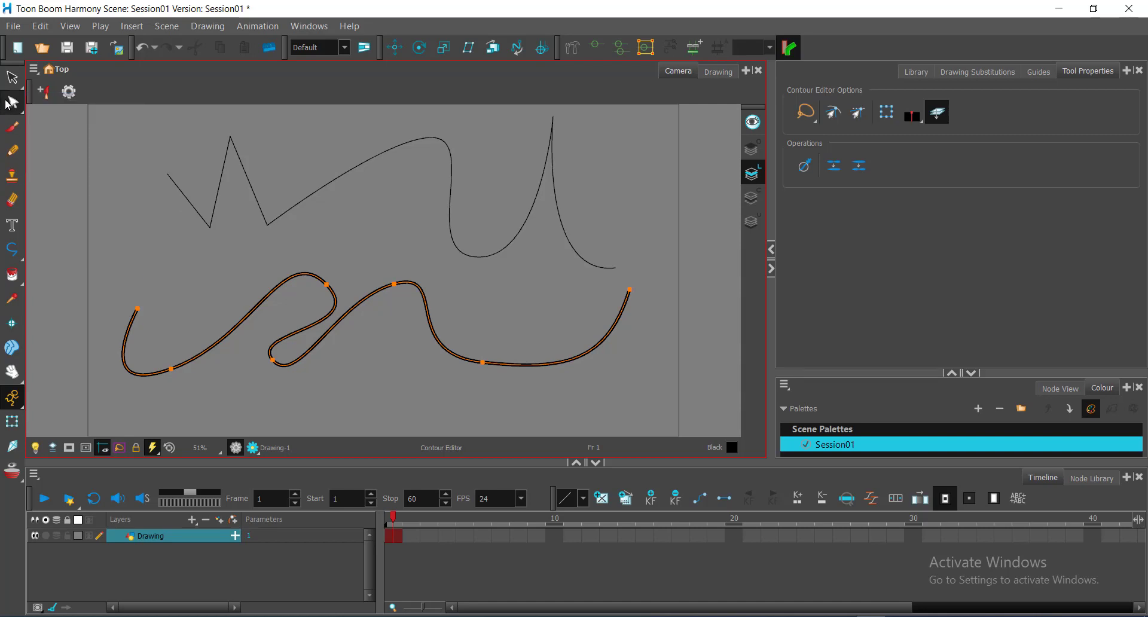
# Step: Switch to the Pencil Editor and select the thick lower line's right end point to examine its thickness points and handles
pyautogui.click(9, 105)
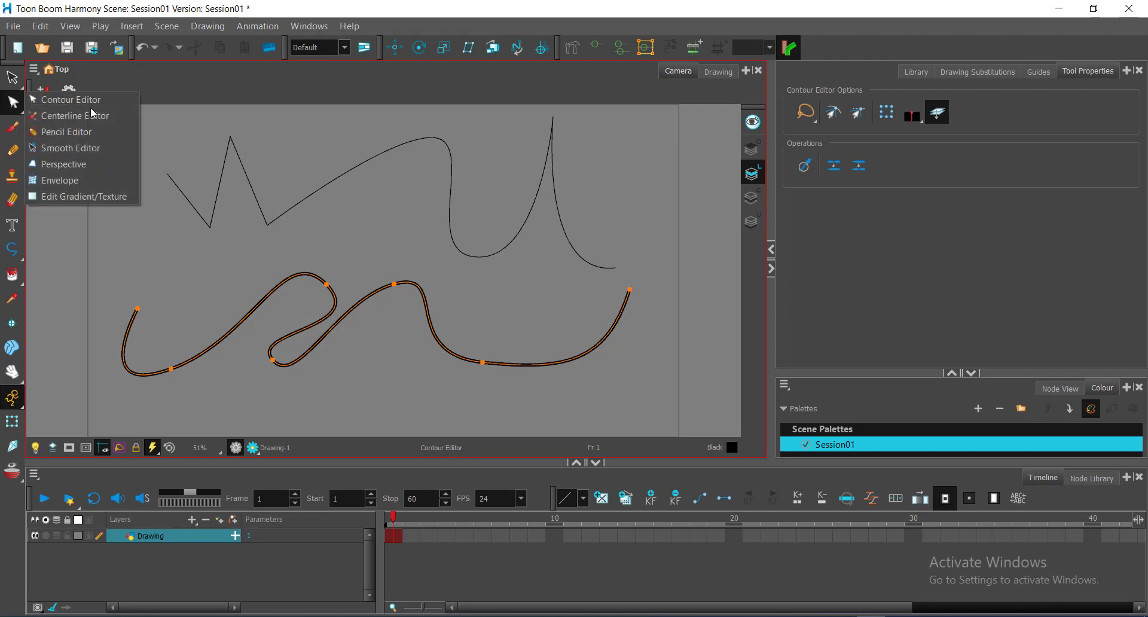
pyautogui.click(117, 131)
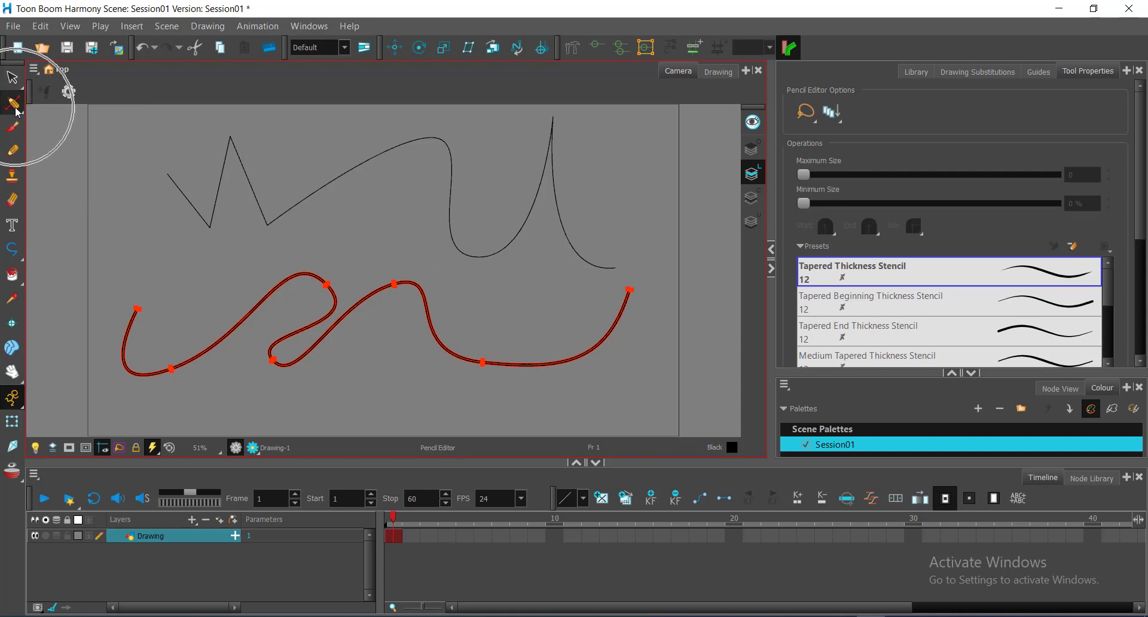
pyautogui.scroll(5, 624, 324)
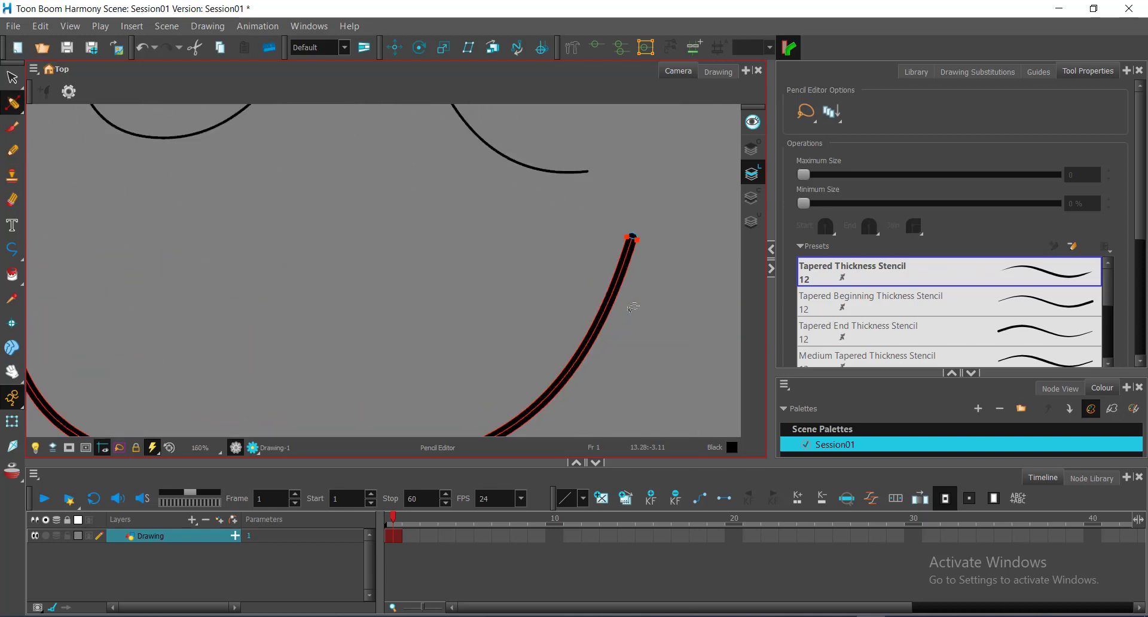
pyautogui.scroll(-2, 635, 308)
pyautogui.scroll(2, 635, 307)
pyautogui.scroll(-1, 622, 304)
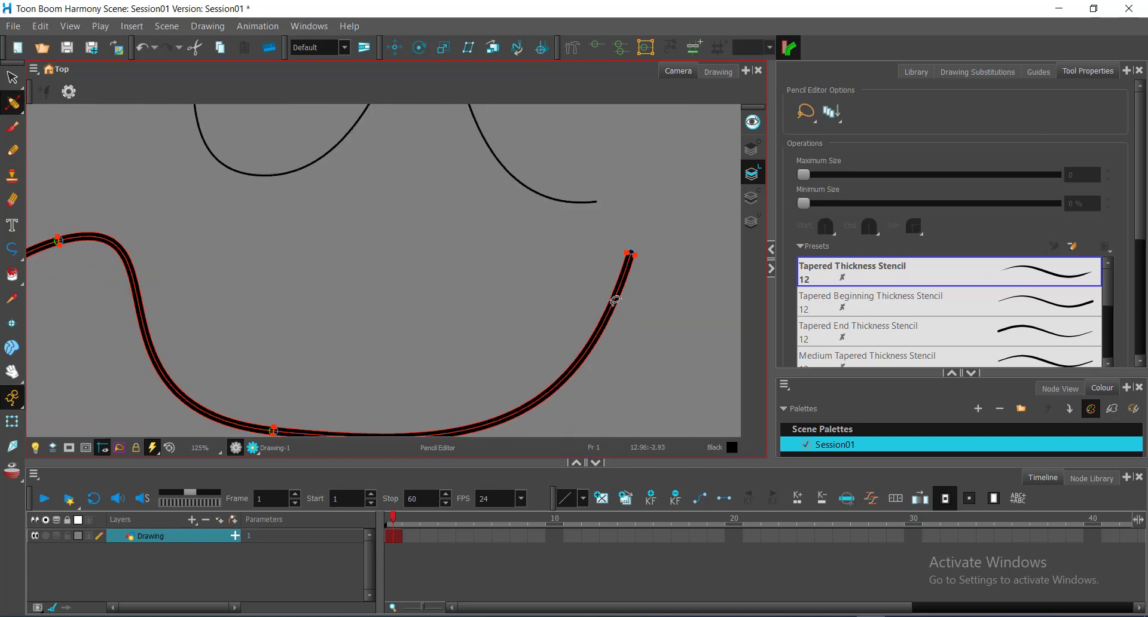
pyautogui.scroll(-1, 548, 323)
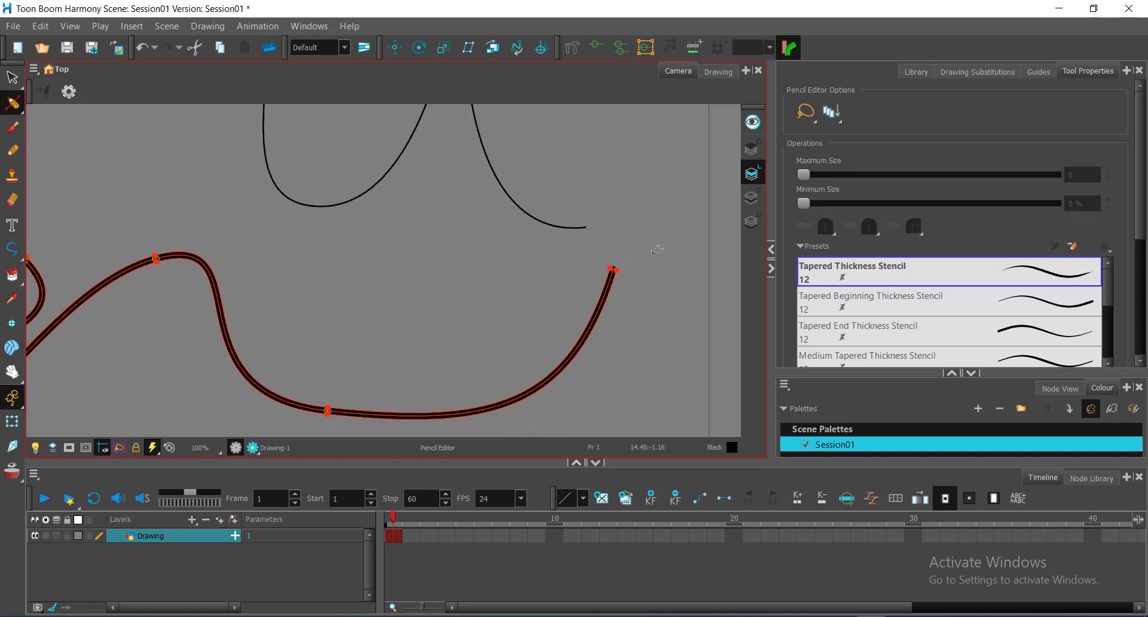
pyautogui.moveTo(656, 250)
pyautogui.mouseDown()
pyautogui.moveTo(578, 260)
pyautogui.moveTo(607, 312)
pyautogui.moveTo(666, 258)
pyautogui.mouseUp()
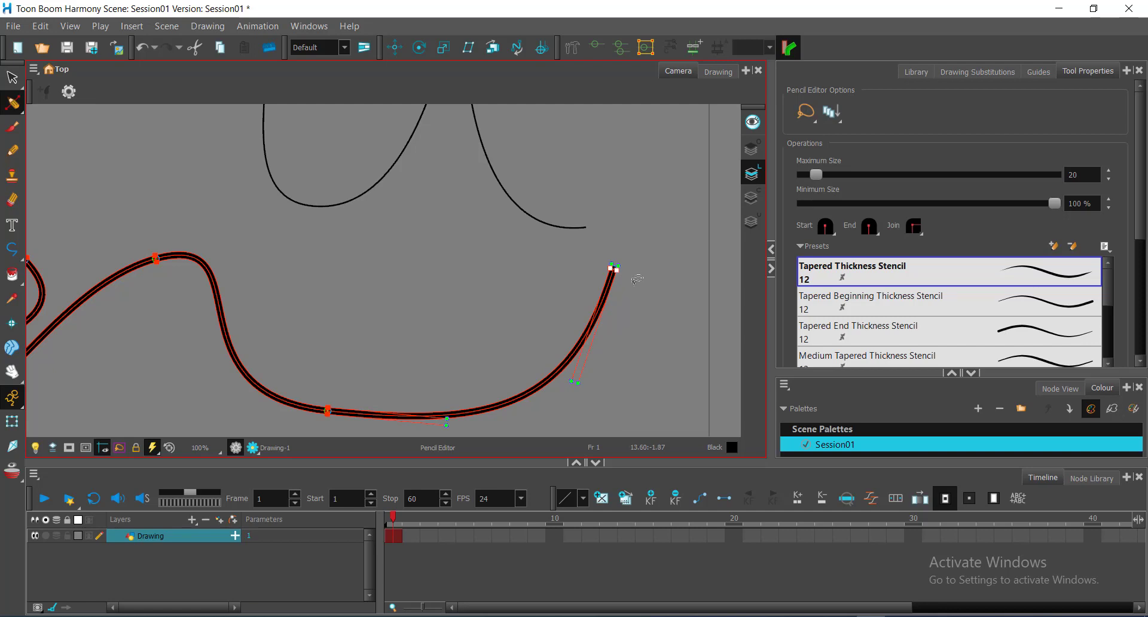
pyautogui.moveTo(640, 276)
pyautogui.mouseDown()
pyautogui.moveTo(636, 263)
pyautogui.moveTo(585, 251)
pyautogui.moveTo(589, 292)
pyautogui.moveTo(636, 287)
pyautogui.moveTo(616, 271)
pyautogui.mouseUp()
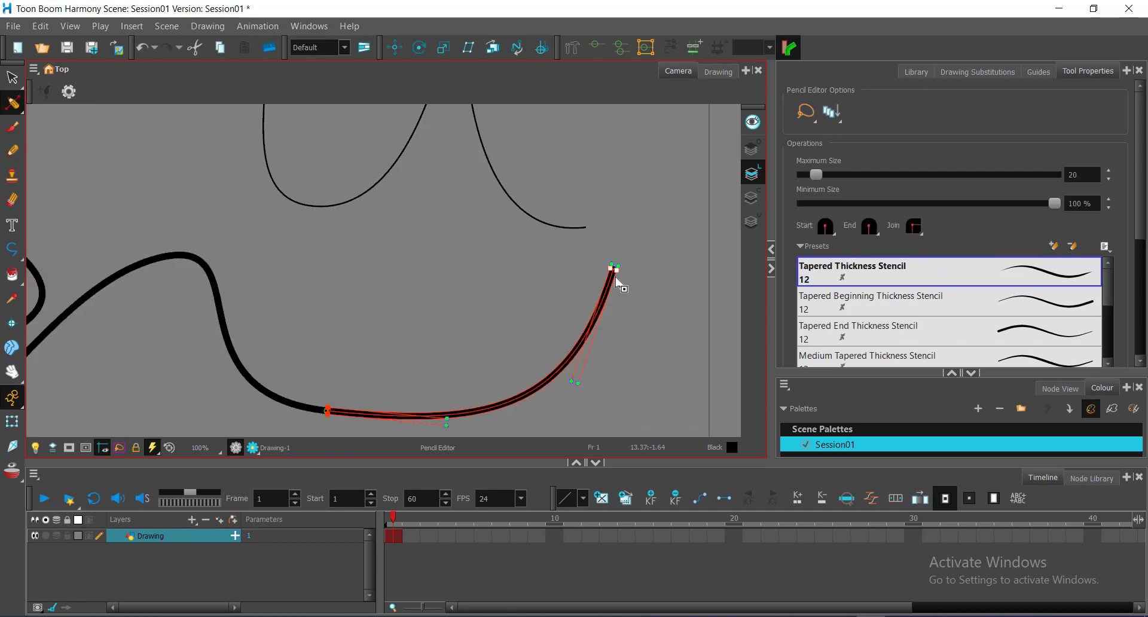
# Step: Try to widen the lower line's right end by pulling its thickness points outward, and undo each attempt
pyautogui.scroll(2, 617, 272)
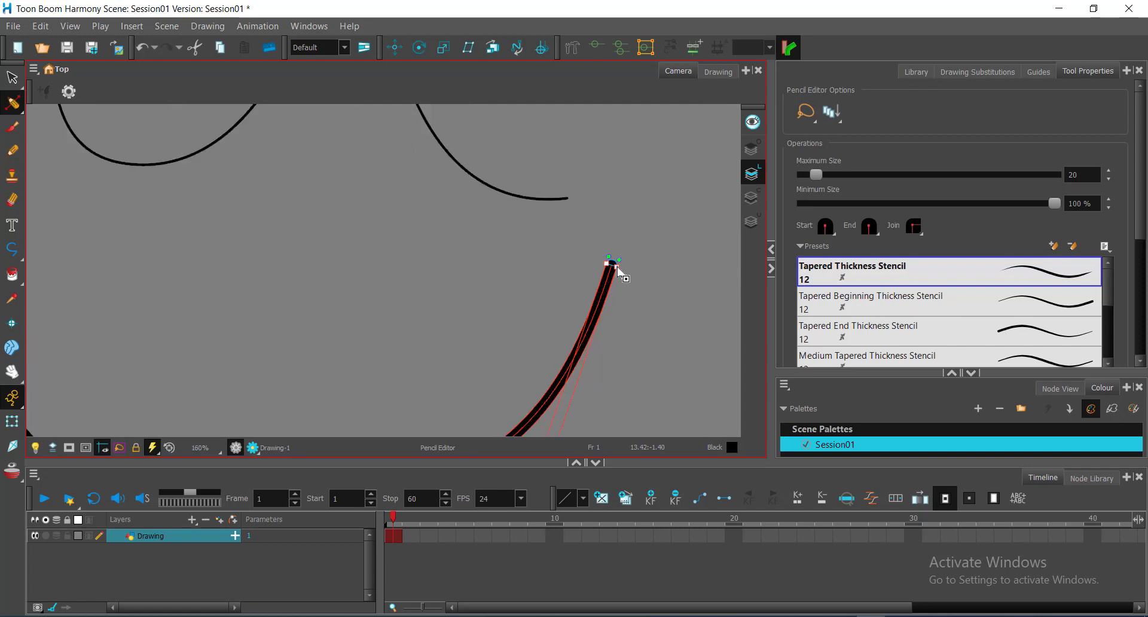
pyautogui.moveTo(619, 267)
pyautogui.mouseDown()
pyautogui.moveTo(654, 280)
pyautogui.moveTo(632, 276)
pyautogui.mouseUp()
pyautogui.hotkey('ctrl', 'z')
pyautogui.moveTo(610, 263); pyautogui.dragTo(585, 257)
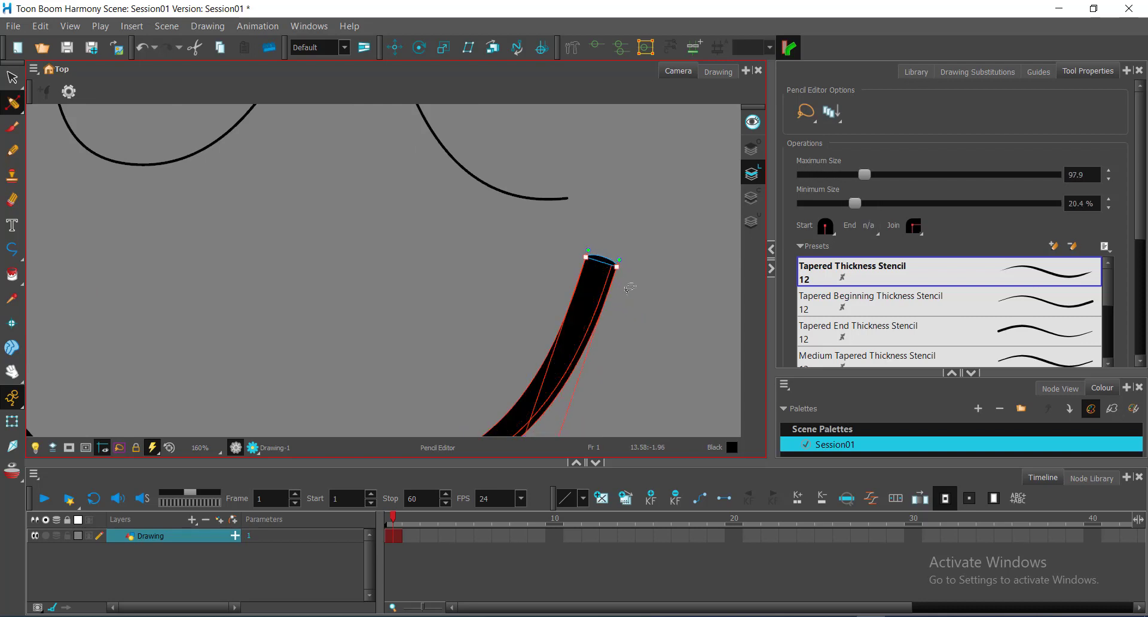
pyautogui.hotkey('ctrl', 'z')
# Step: Try to thicken the lower line's last valley point by moving its thickness point and by raising its maximum size to 83.6
pyautogui.scroll(-2, 608, 332)
pyautogui.press('space')
pyautogui.moveTo(494, 367); pyautogui.dragTo(546, 291)
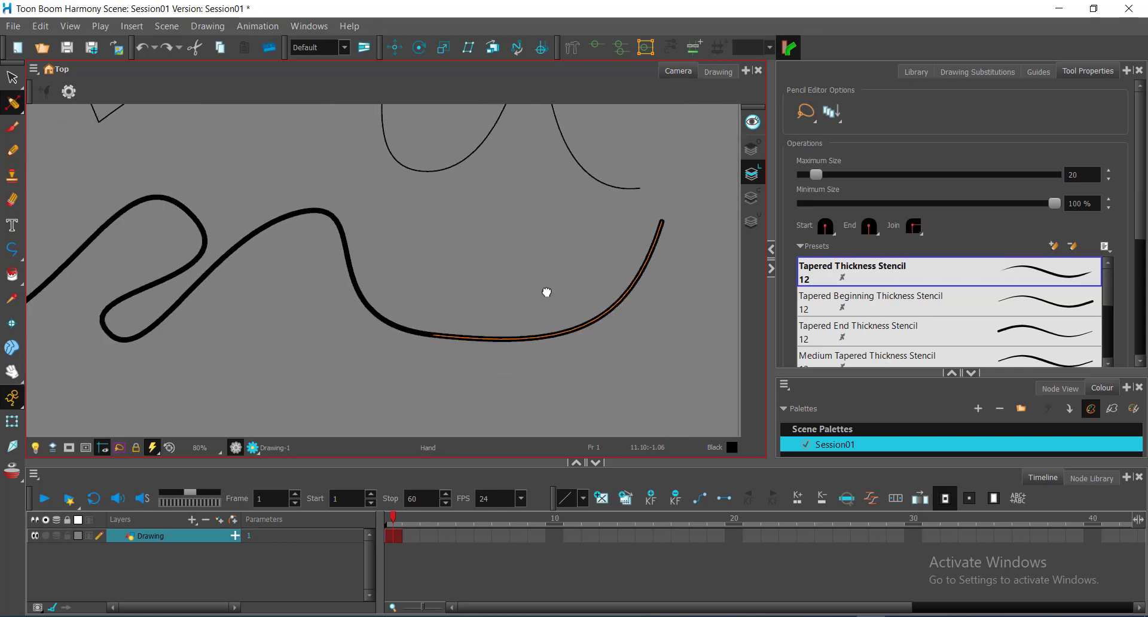
pyautogui.click(435, 335)
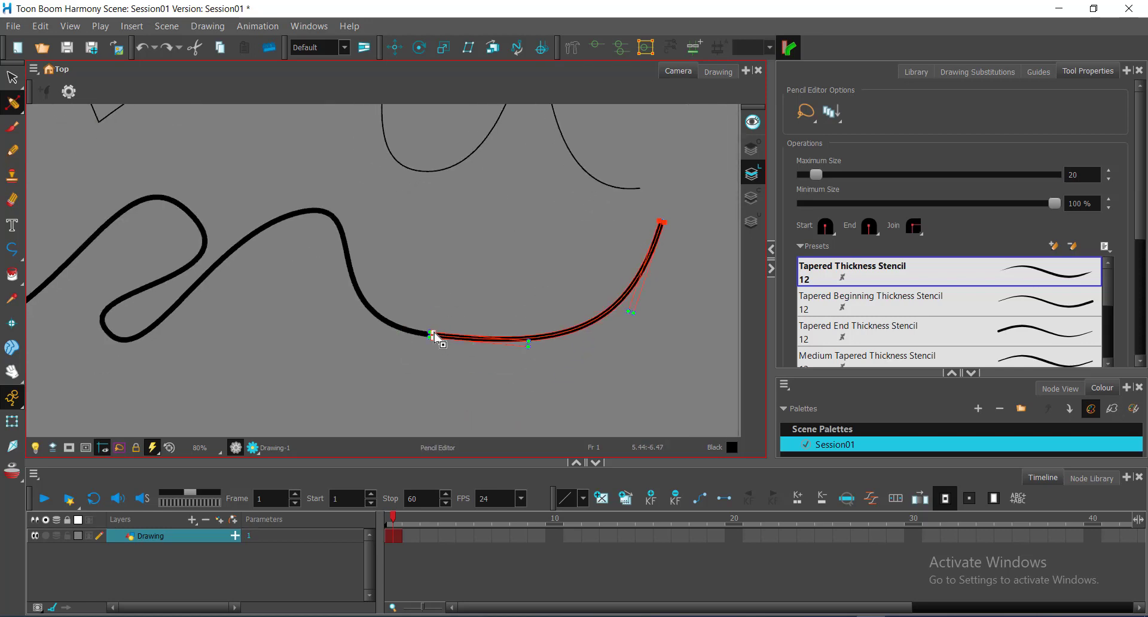
pyautogui.moveTo(436, 335); pyautogui.dragTo(436, 298)
pyautogui.hotkey('ctrl', 'z')
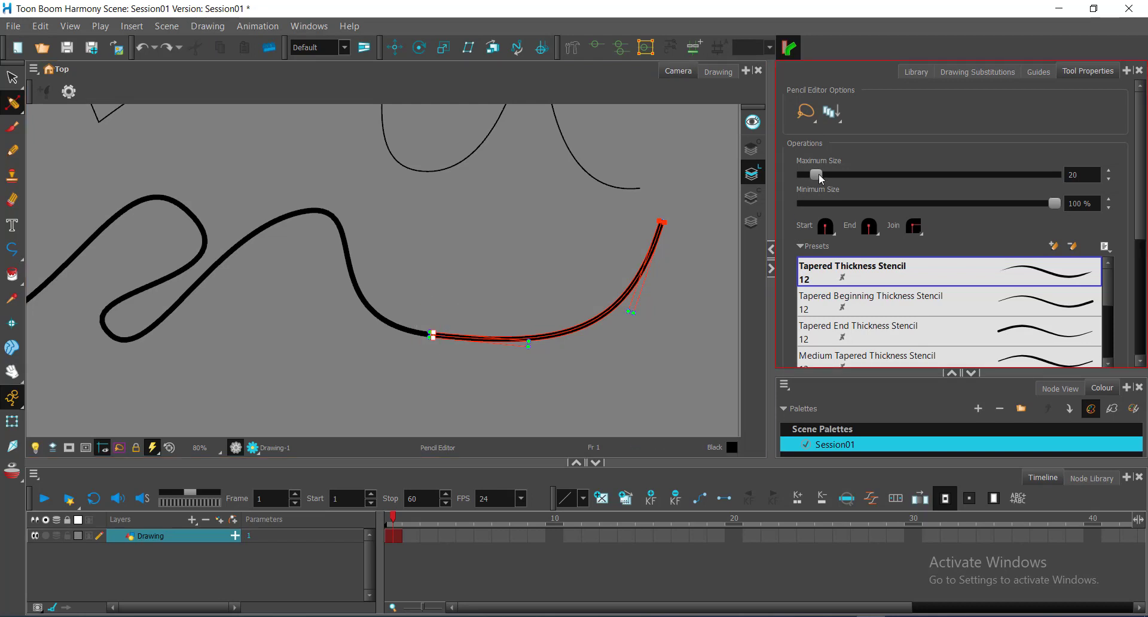
pyautogui.moveTo(818, 175)
pyautogui.mouseDown()
pyautogui.moveTo(877, 177)
pyautogui.moveTo(858, 181)
pyautogui.mouseUp()
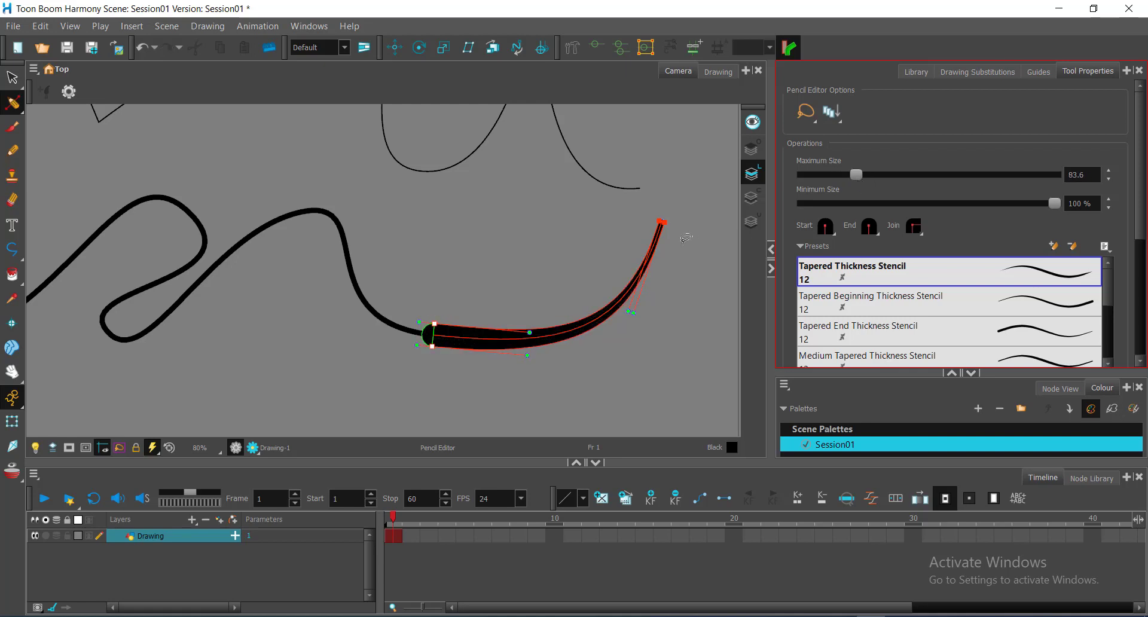
pyautogui.hotkey('ctrl', 'z')
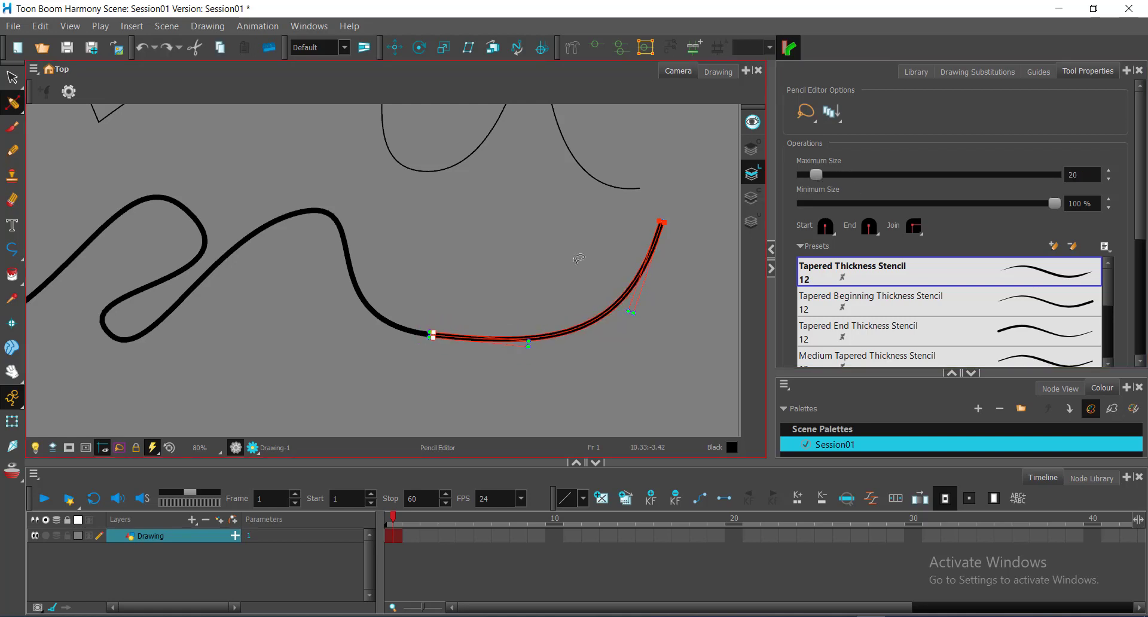
pyautogui.click(449, 269)
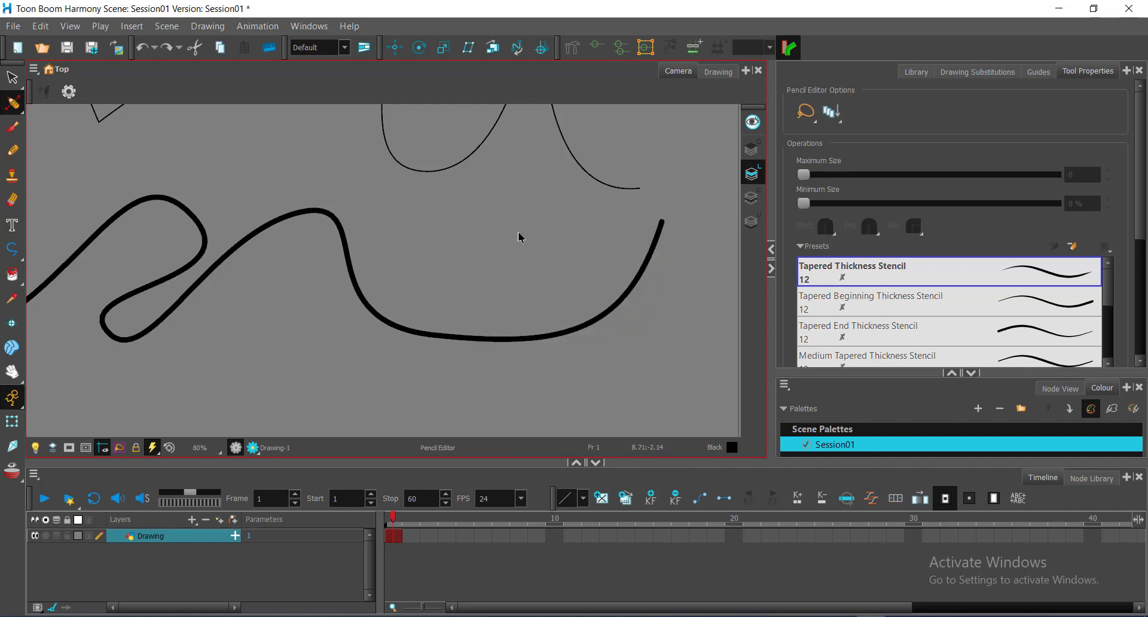
# Step: Select the lower line's last valley point with both adjoining segments and increase its maximum size slightly to thicken the bend
pyautogui.moveTo(527, 236); pyautogui.dragTo(174, 335)
pyautogui.click(667, 342)
pyautogui.click(448, 329)
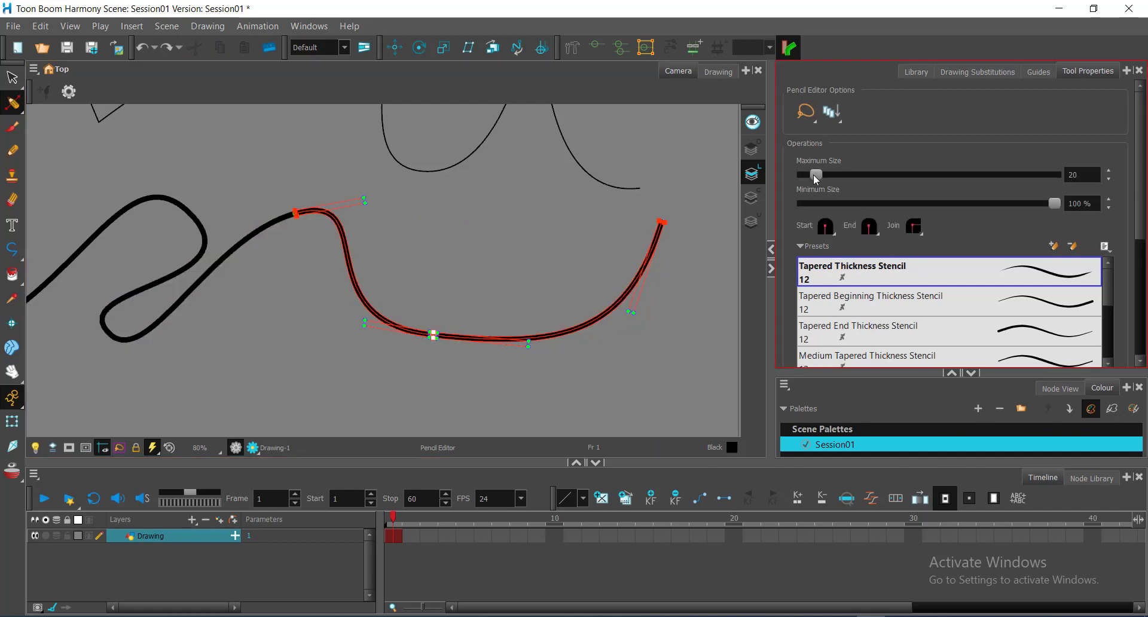
pyautogui.moveTo(817, 176)
pyautogui.mouseDown()
pyautogui.moveTo(852, 178)
pyautogui.moveTo(832, 177)
pyautogui.mouseUp()
pyautogui.click(571, 211)
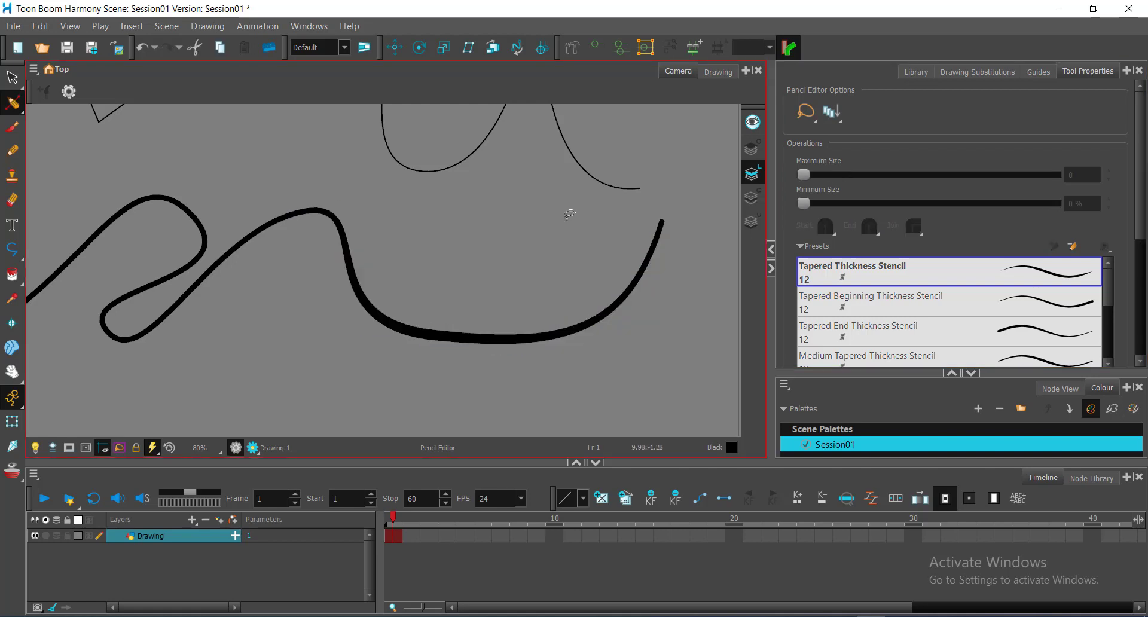
# Step: Taper the lower line's right end to a fine tip by setting its end point's maximum size to 0
pyautogui.scroll(-1, 568, 262)
pyautogui.click(635, 242)
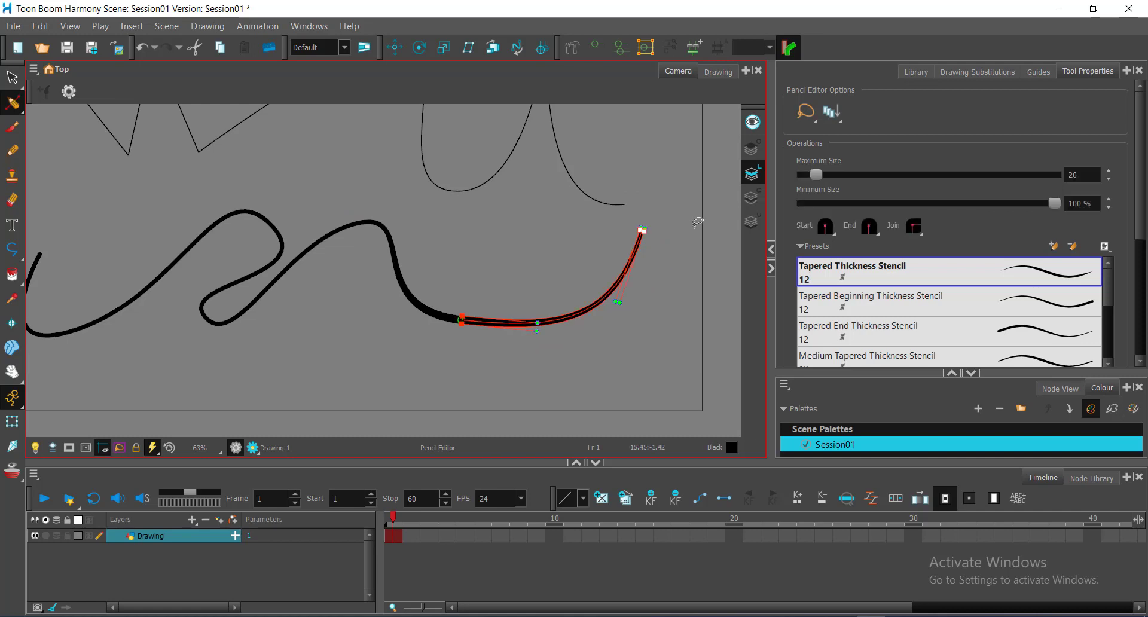
pyautogui.moveTo(817, 175); pyautogui.dragTo(805, 175)
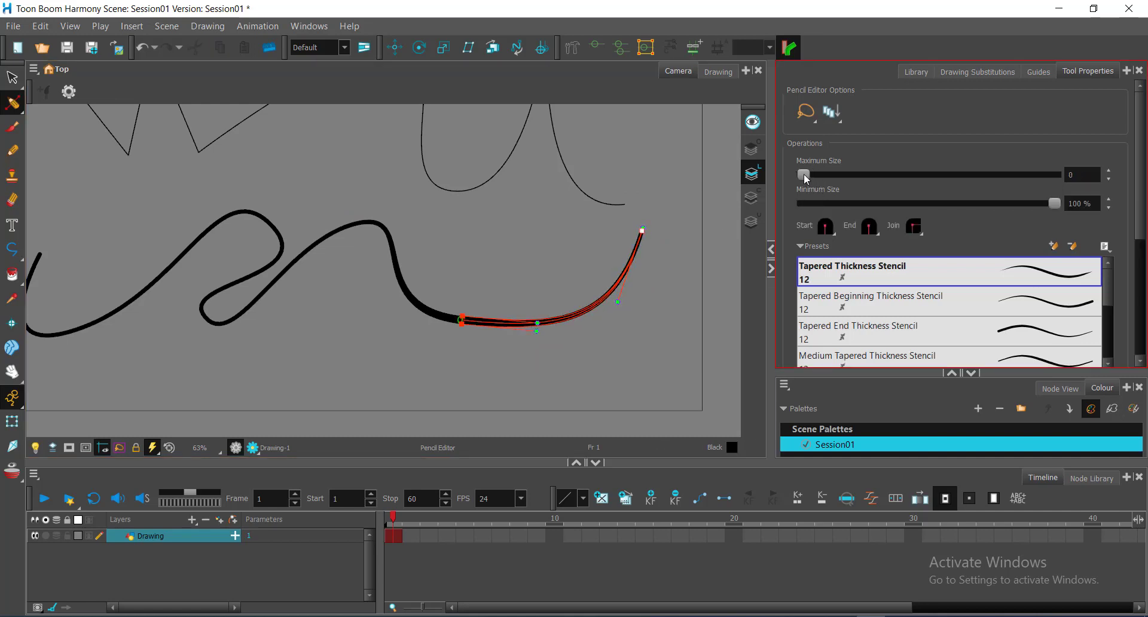
pyautogui.click(664, 273)
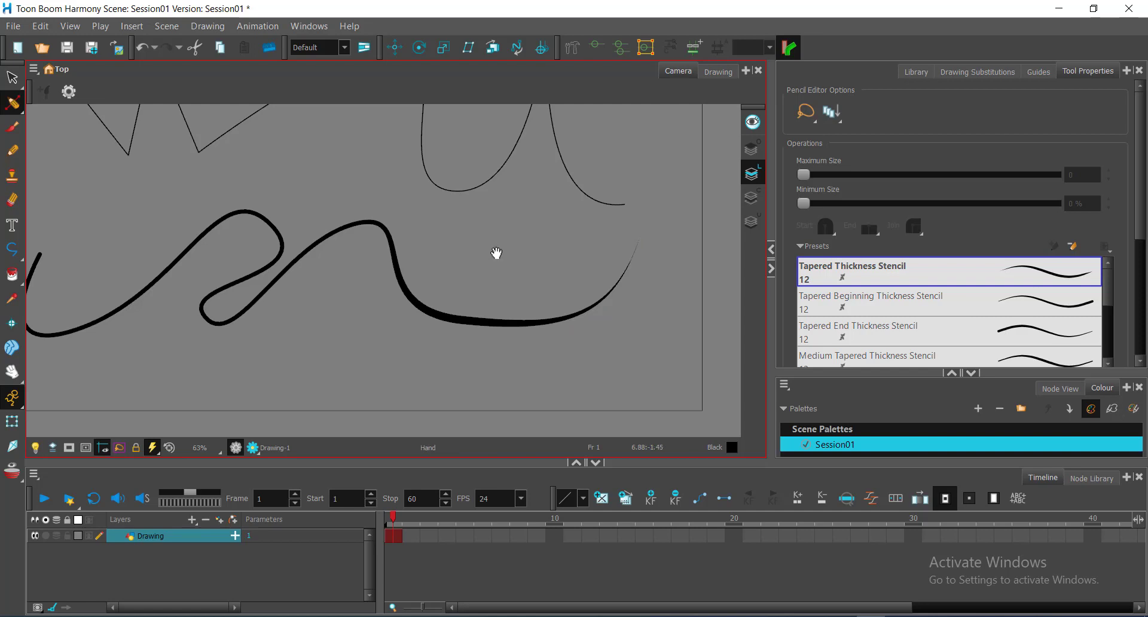
# Step: Thicken the upper line's rounded valley by selecting its lowest point and setting the maximum size to about 62
pyautogui.moveTo(495, 251); pyautogui.dragTo(534, 311)
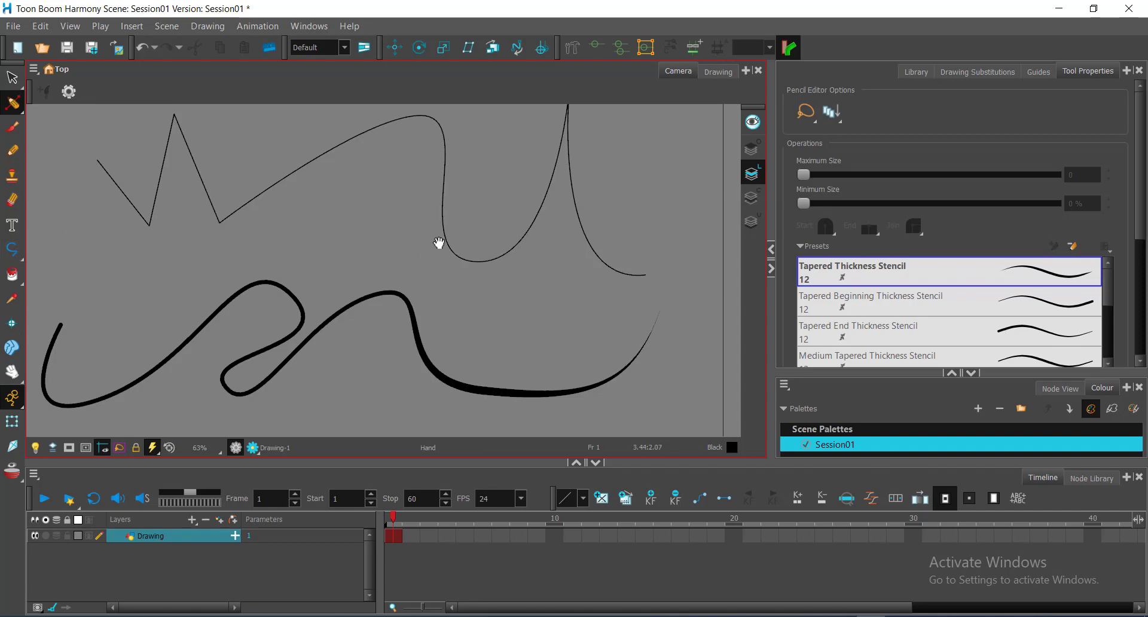
pyautogui.moveTo(441, 243)
pyautogui.mouseDown()
pyautogui.moveTo(521, 222)
pyautogui.moveTo(472, 250)
pyautogui.mouseUp()
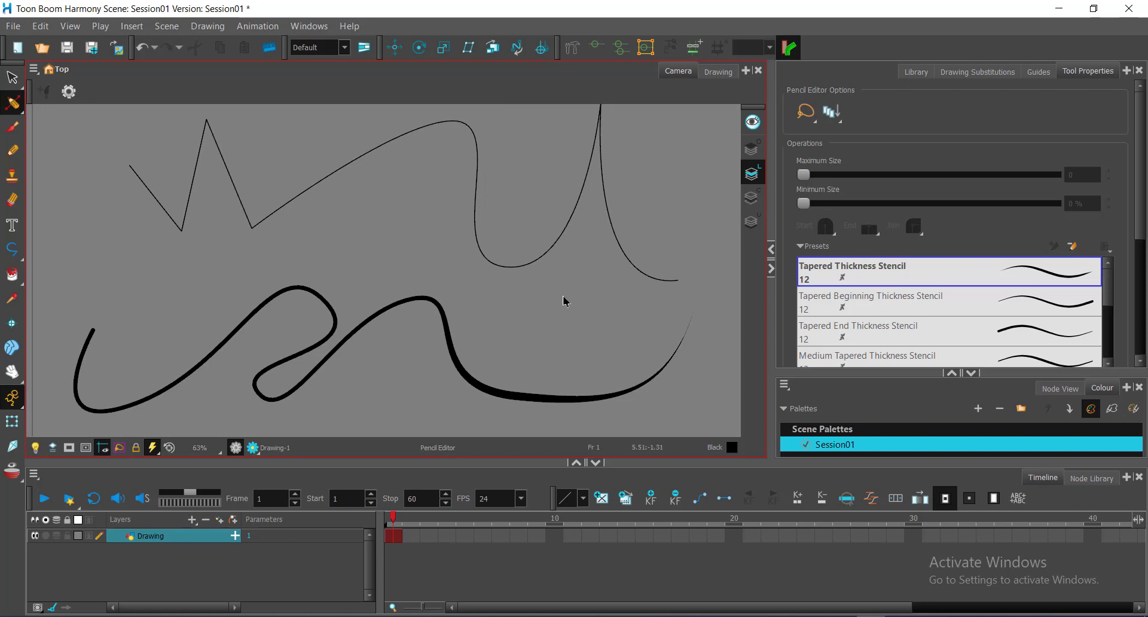
pyautogui.moveTo(549, 213); pyautogui.dragTo(579, 302)
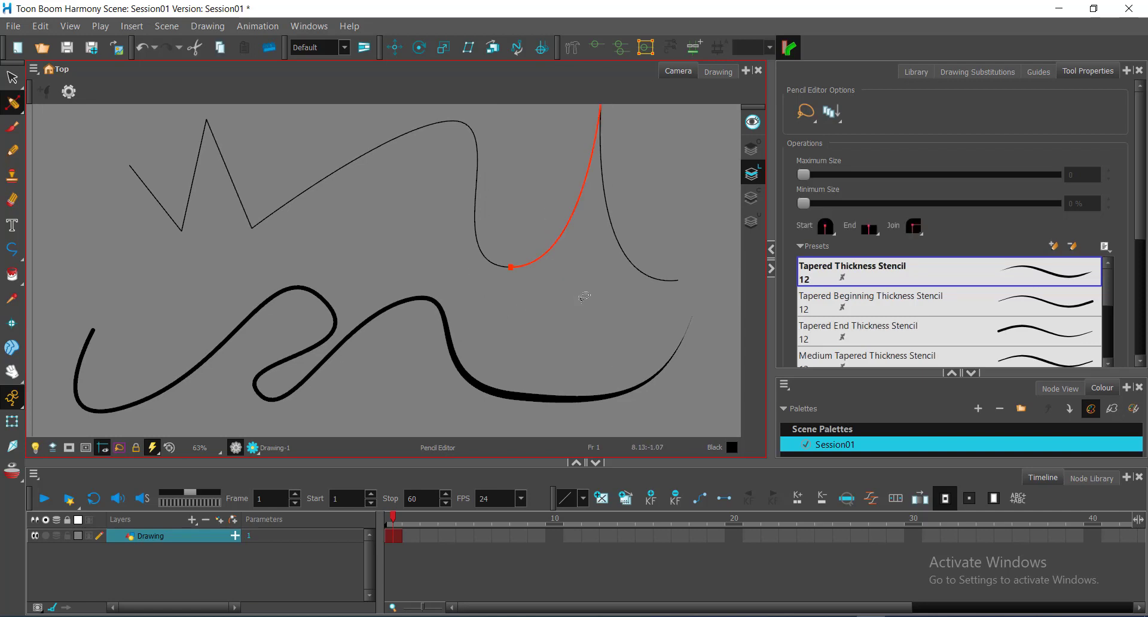
pyautogui.scroll(4, 532, 291)
pyautogui.moveTo(506, 281)
pyautogui.mouseDown()
pyautogui.moveTo(520, 226)
pyautogui.moveTo(541, 299)
pyautogui.moveTo(499, 275)
pyautogui.mouseUp()
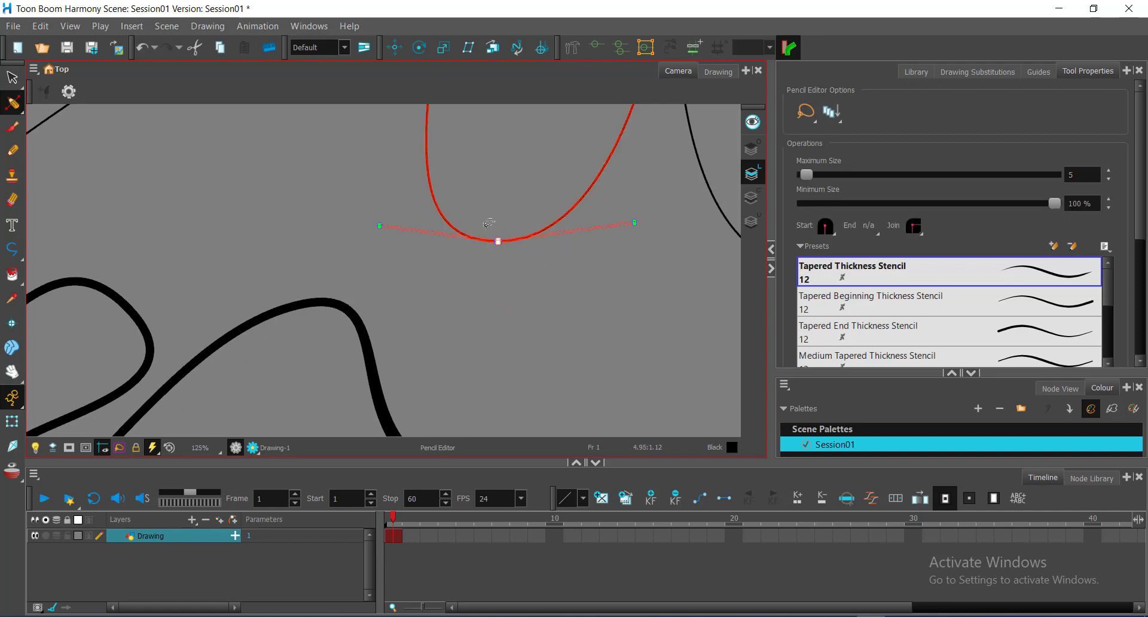
pyautogui.moveTo(495, 210)
pyautogui.mouseDown()
pyautogui.moveTo(526, 220)
pyautogui.moveTo(492, 196)
pyautogui.mouseUp()
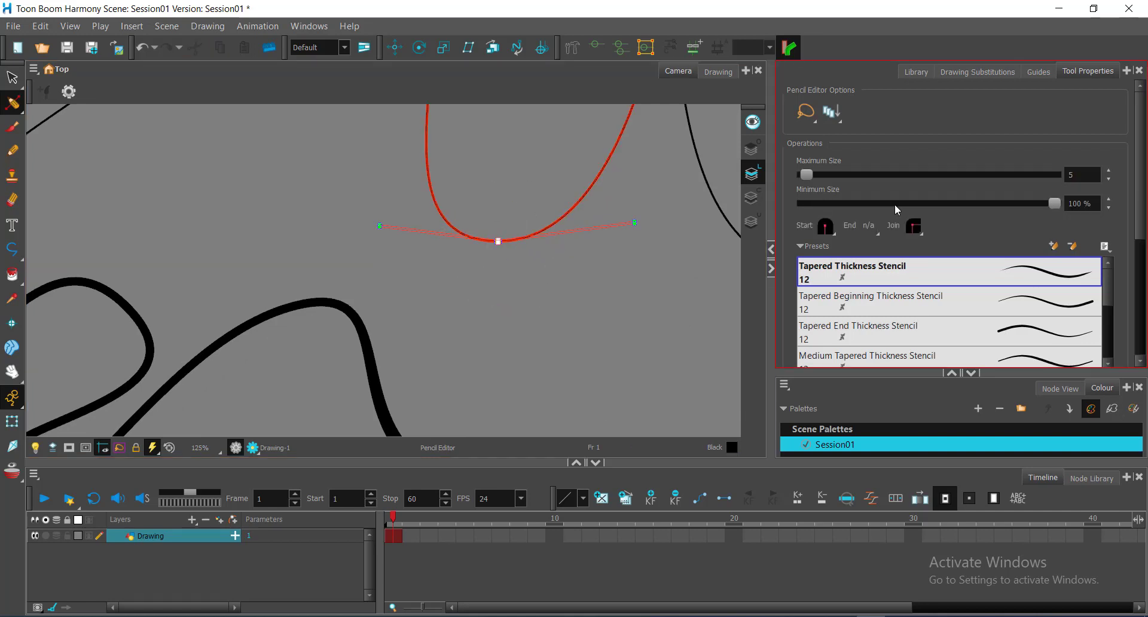
pyautogui.moveTo(806, 174); pyautogui.dragTo(841, 174)
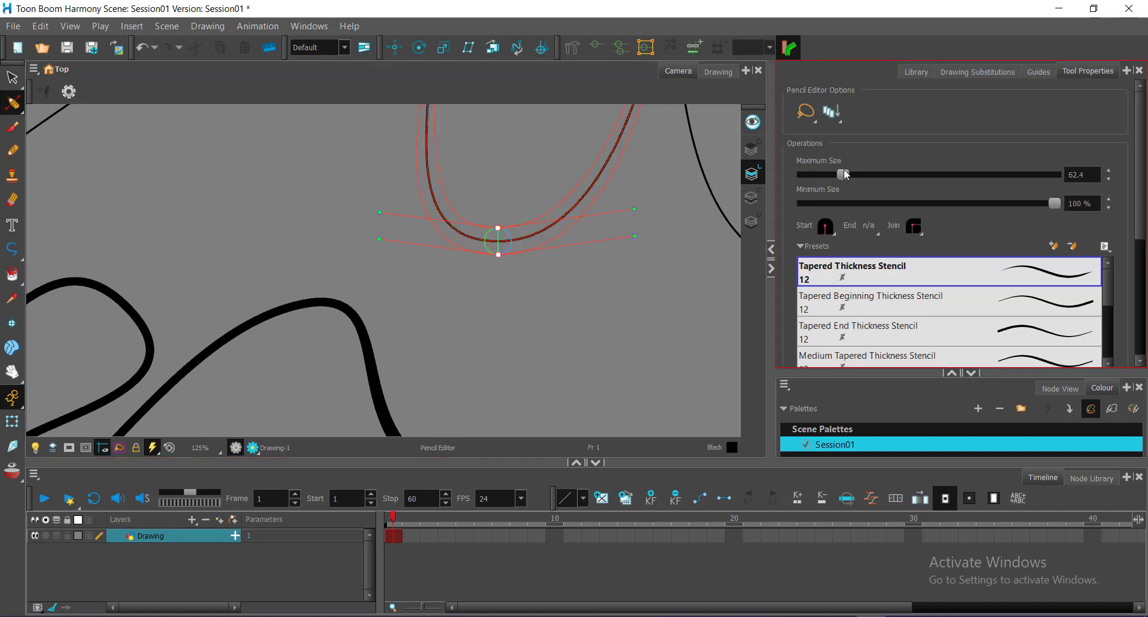
pyautogui.click(597, 271)
pyautogui.scroll(-3, 597, 272)
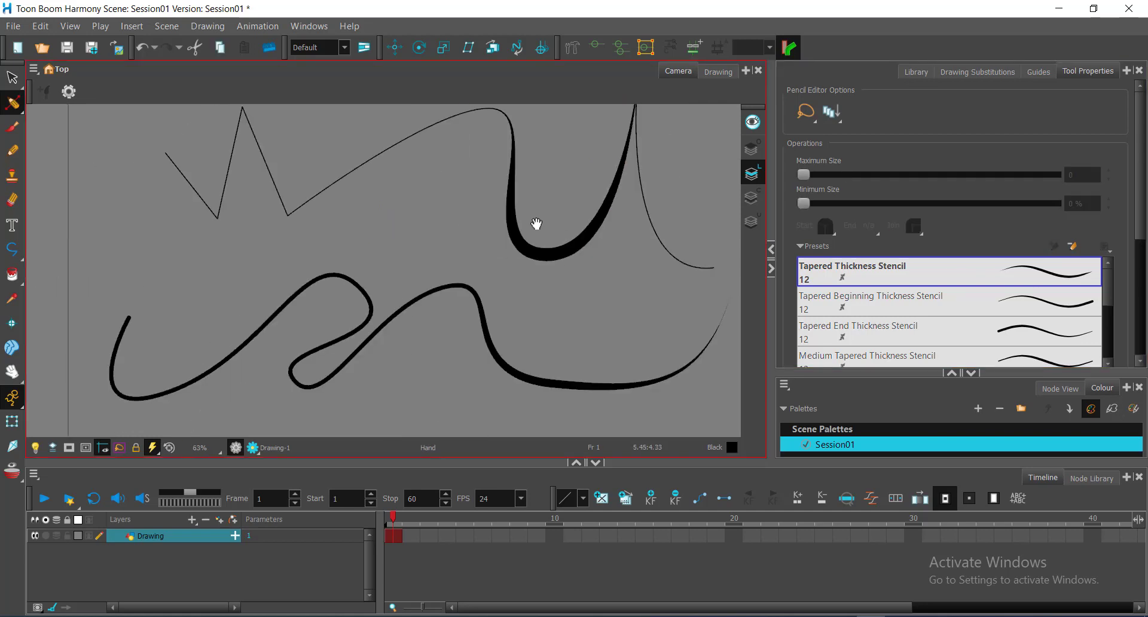
pyautogui.moveTo(538, 224); pyautogui.dragTo(519, 244)
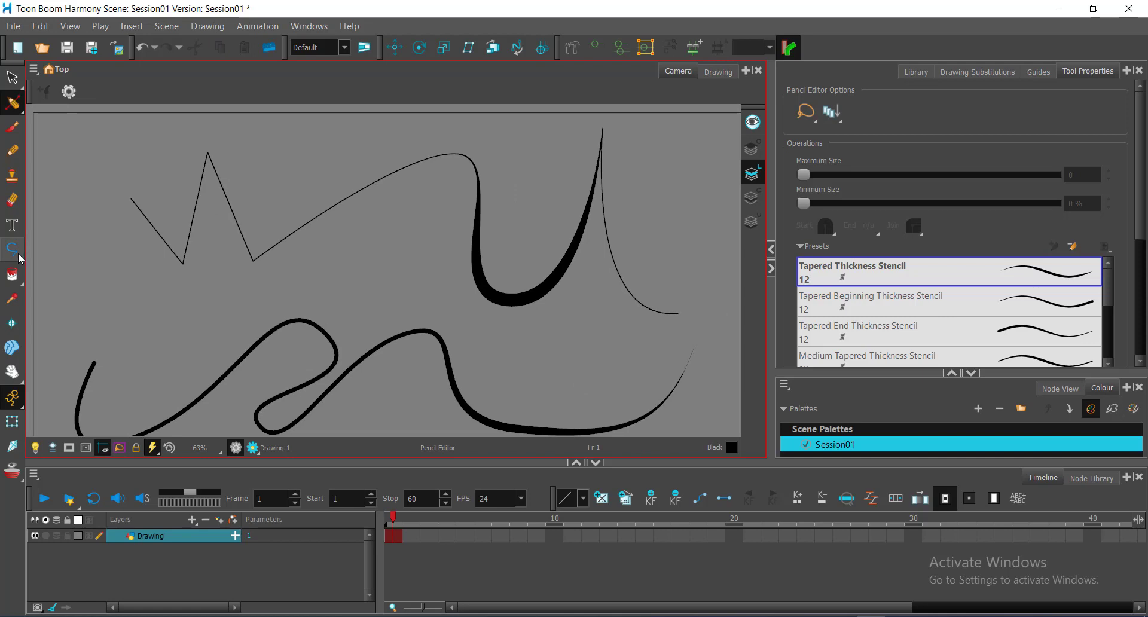
pyautogui.click(17, 105)
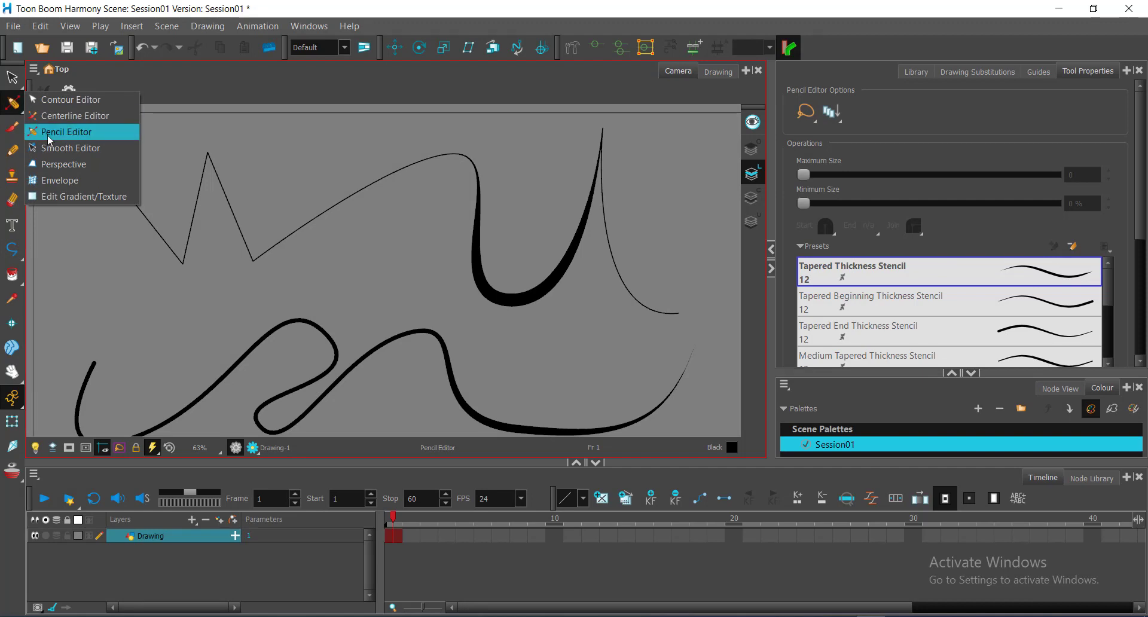
pyautogui.click(307, 167)
pyautogui.click(306, 167)
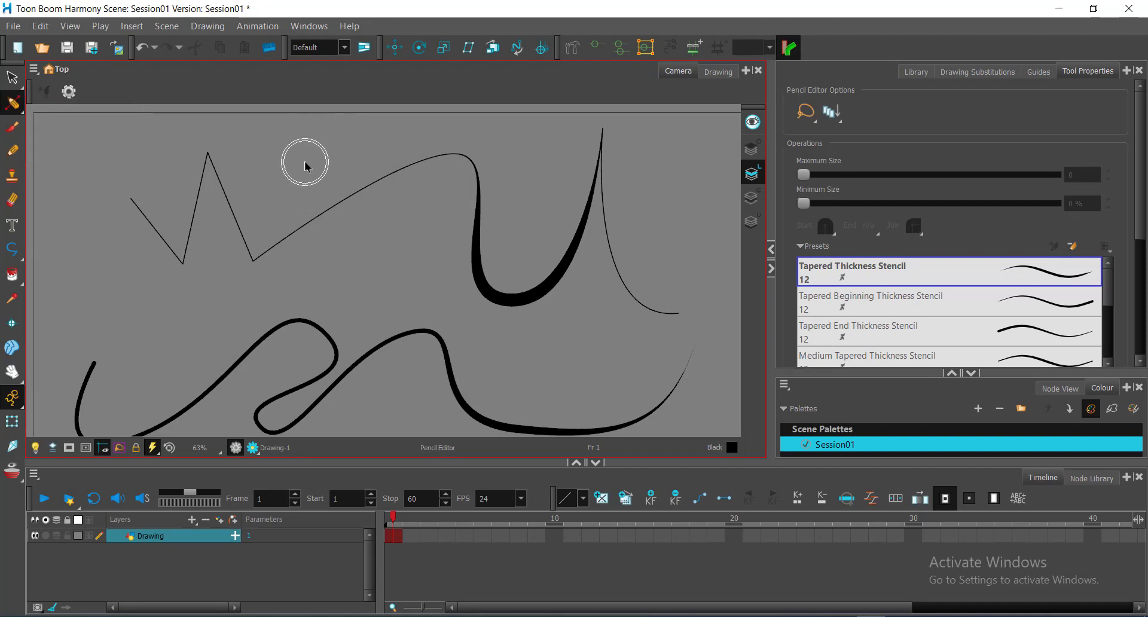